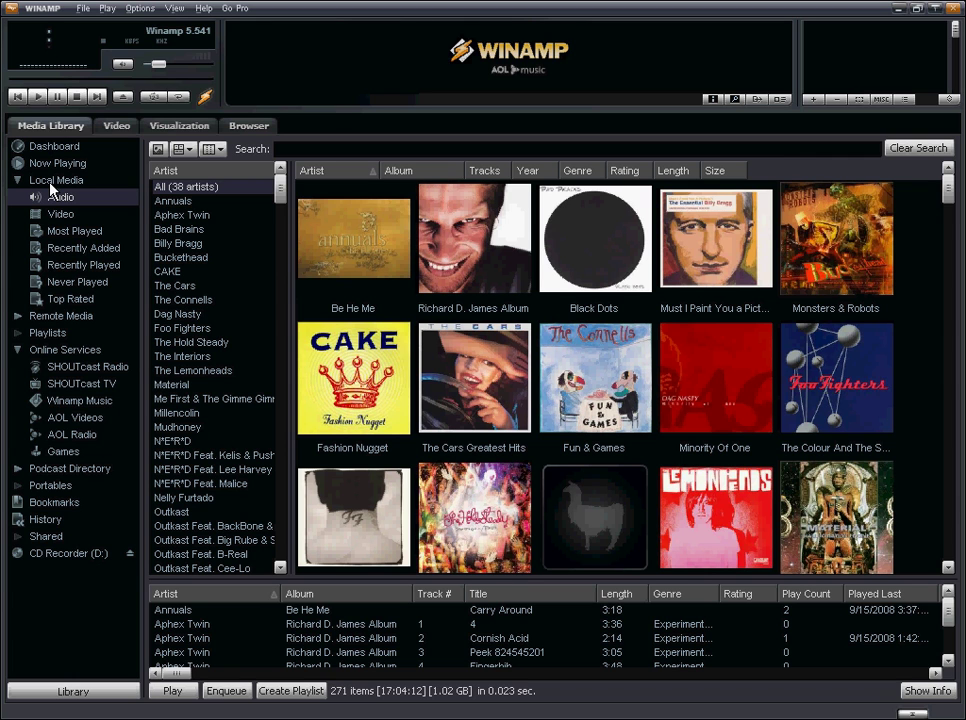
Create a new playlist named TEST
{"action": "right_click", "coordinate": [47, 336]}
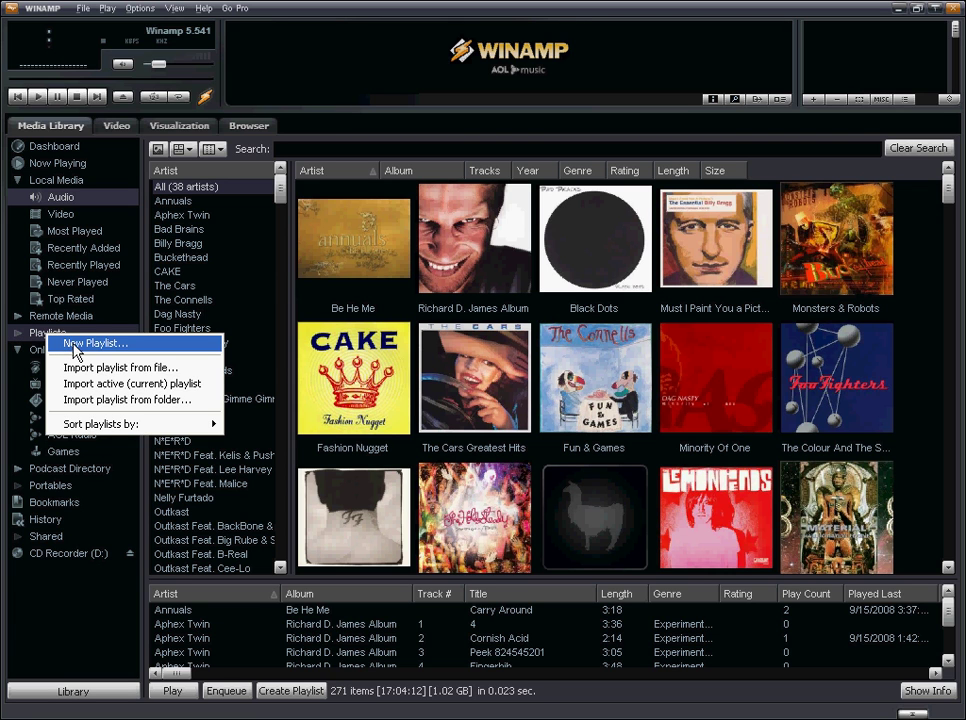
{"action": "left_click", "coordinate": [76, 344]}
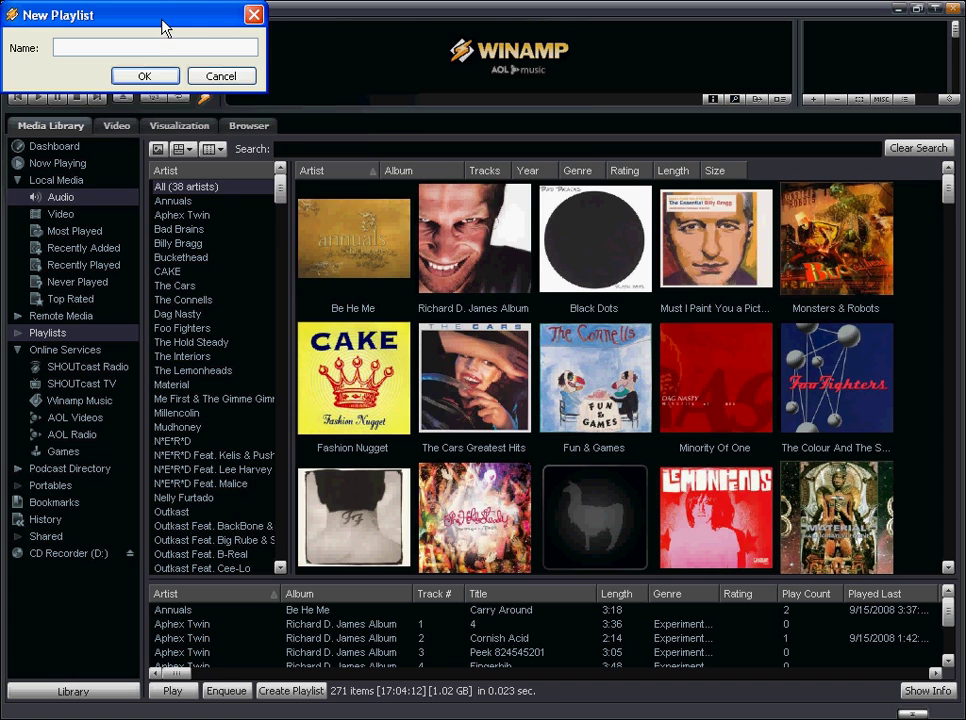
{"action": "left_click_drag", "start_coordinate": [165, 28], "coordinate": [580, 344]}
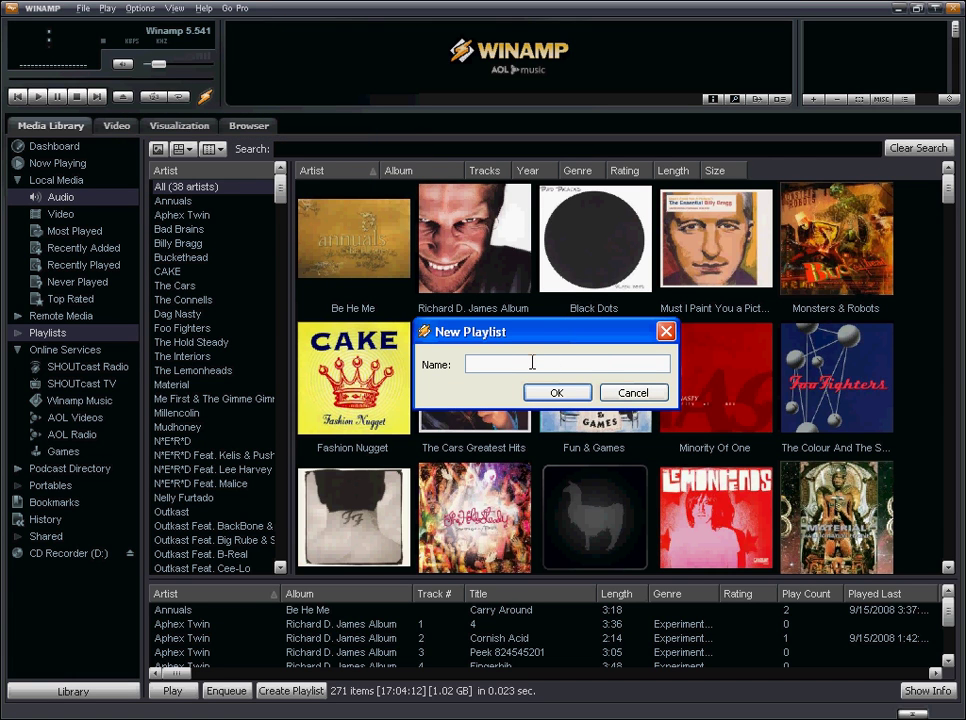
{"action": "type", "text": "TEST"}
{"action": "left_click", "coordinate": [556, 393]}
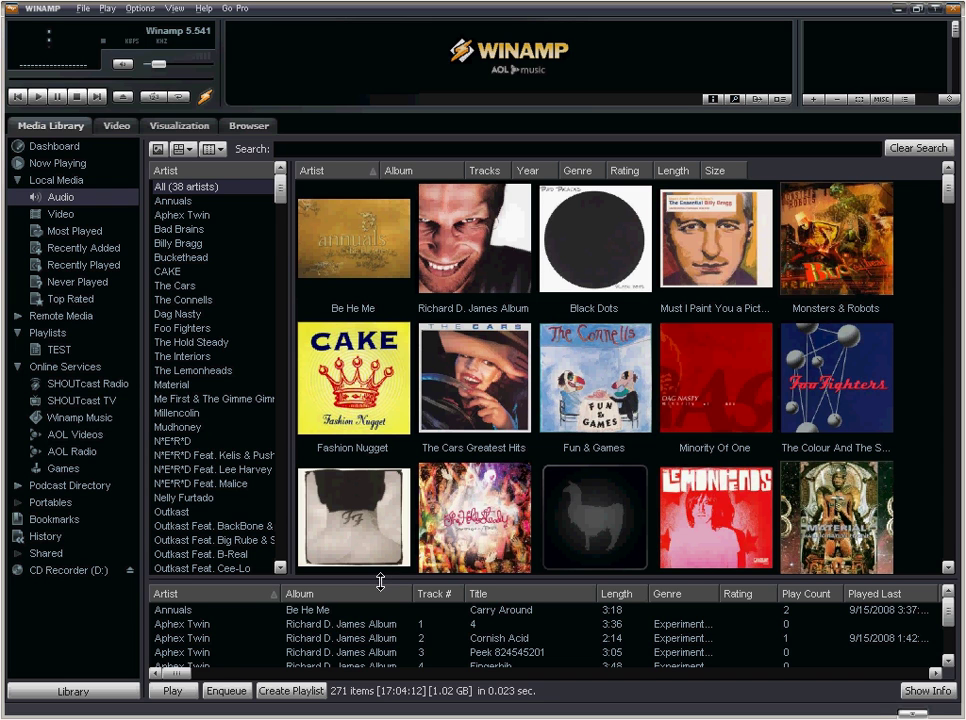
Enlarge the track list and select the consecutive tracks from Carry Around through Corn Mouth
{"action": "left_click_drag", "start_coordinate": [380, 582], "coordinate": [395, 400]}
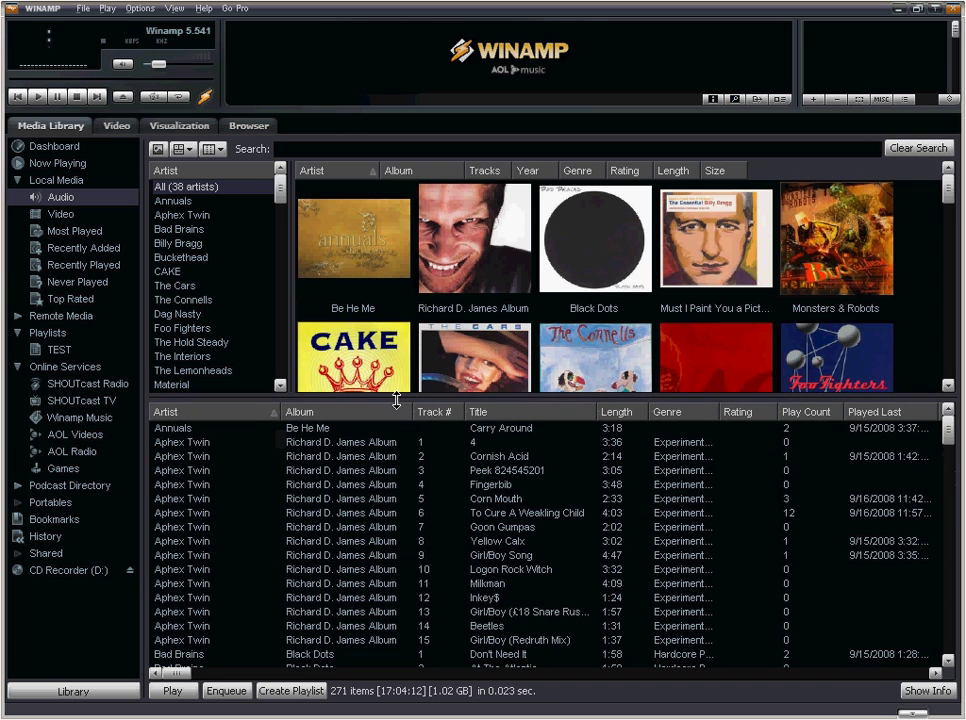
{"action": "left_click", "coordinate": [325, 456]}
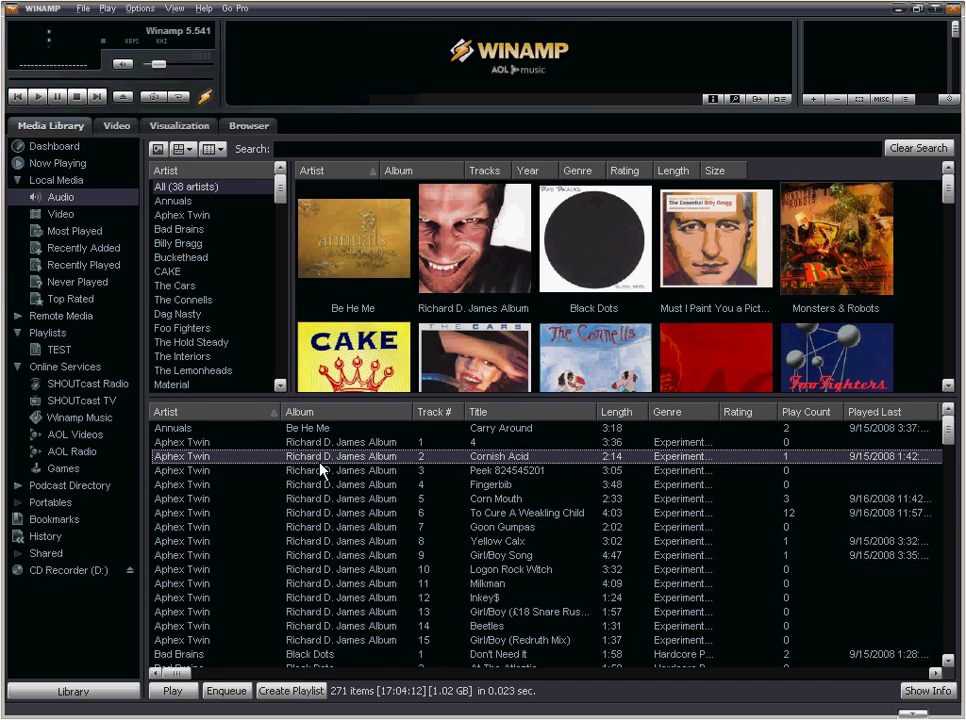
{"action": "key", "text": "shift+Down"}
{"action": "key", "text": "shift+Down"}
{"action": "key", "text": "shift+Down"}
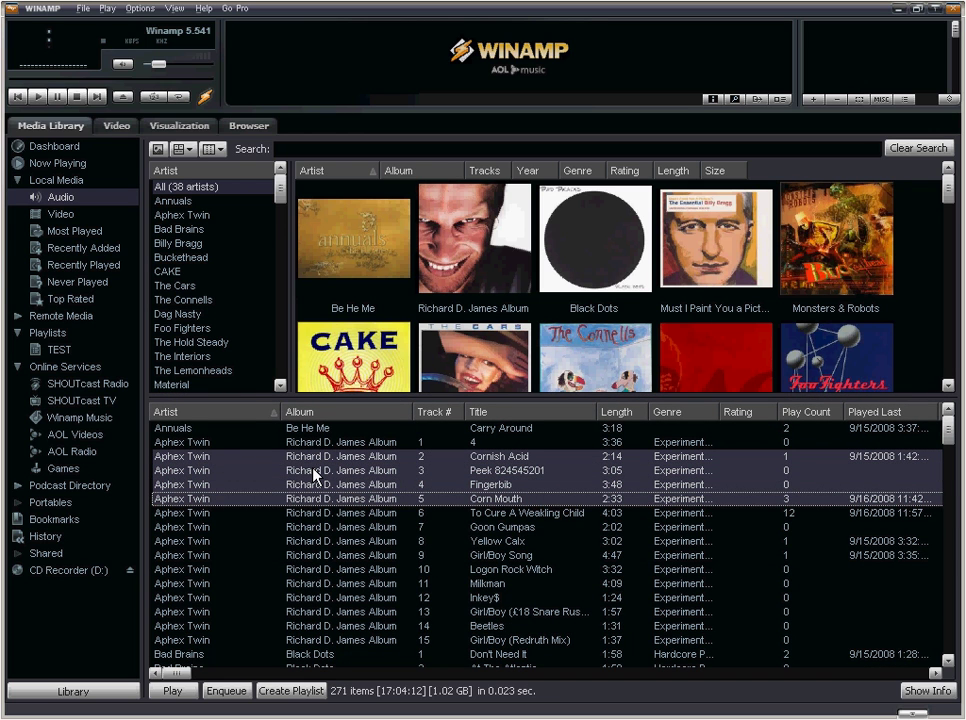
{"action": "key", "text": "shift+Up"}
{"action": "key", "text": "shift+Up"}
{"action": "key", "text": "shift+Up"}
{"action": "key", "text": "shift+Up"}
{"action": "key", "text": "shift+Up"}
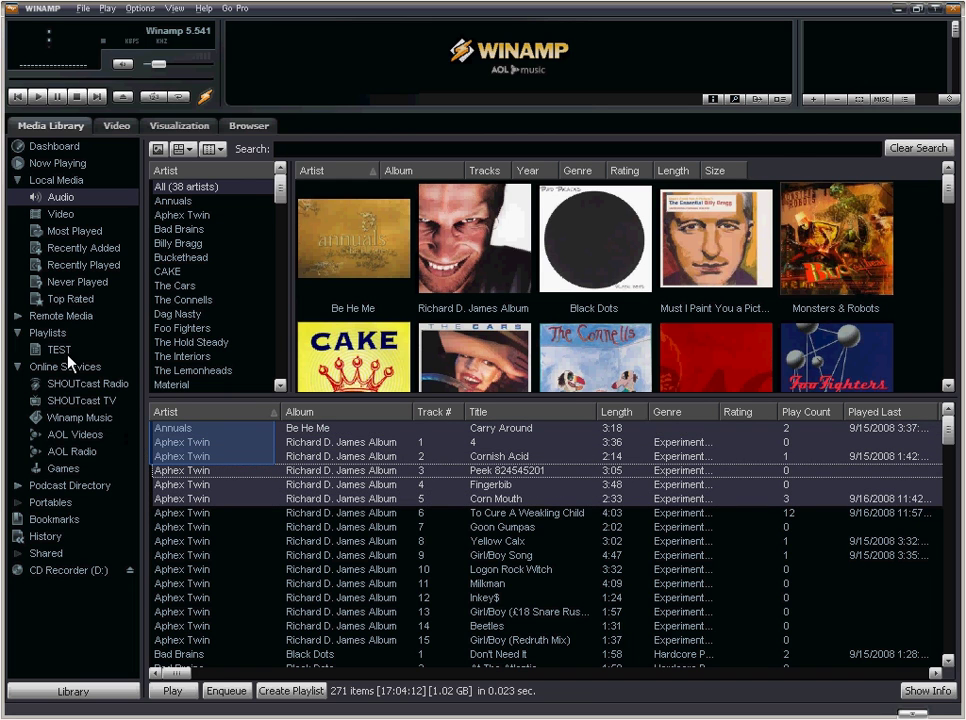
Add the Aphex Twin tracks To Cure A Weakling Child, Yellow Calx, Logon Rock Witch and Inkey$ to the TEST playlist
{"action": "left_click", "coordinate": [200, 515]}
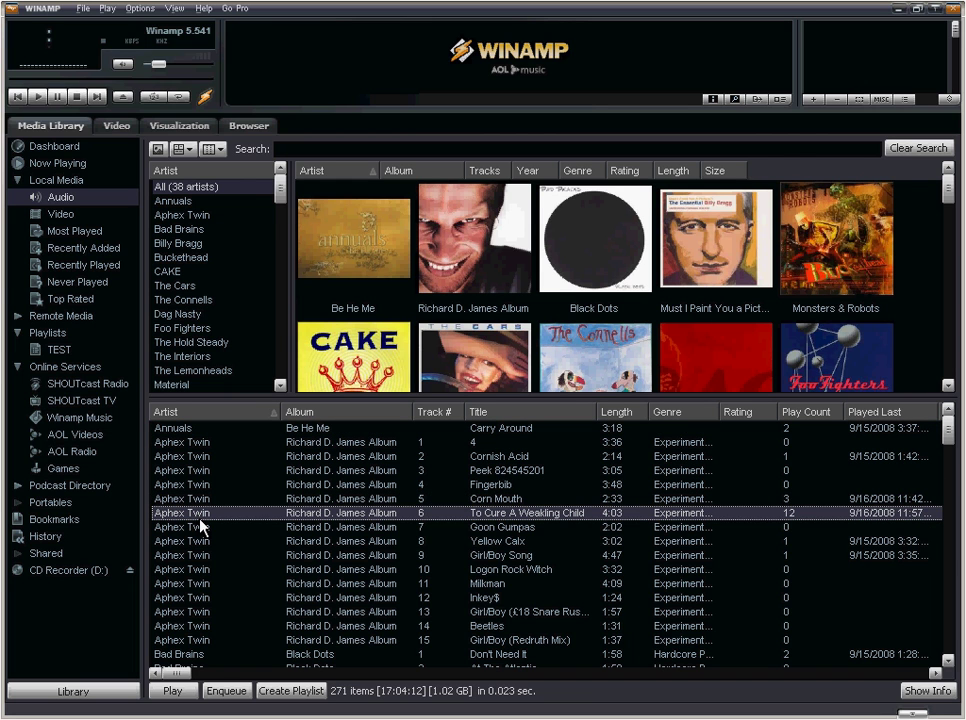
{"action": "left_click", "coordinate": [183, 545], "text": "ctrl"}
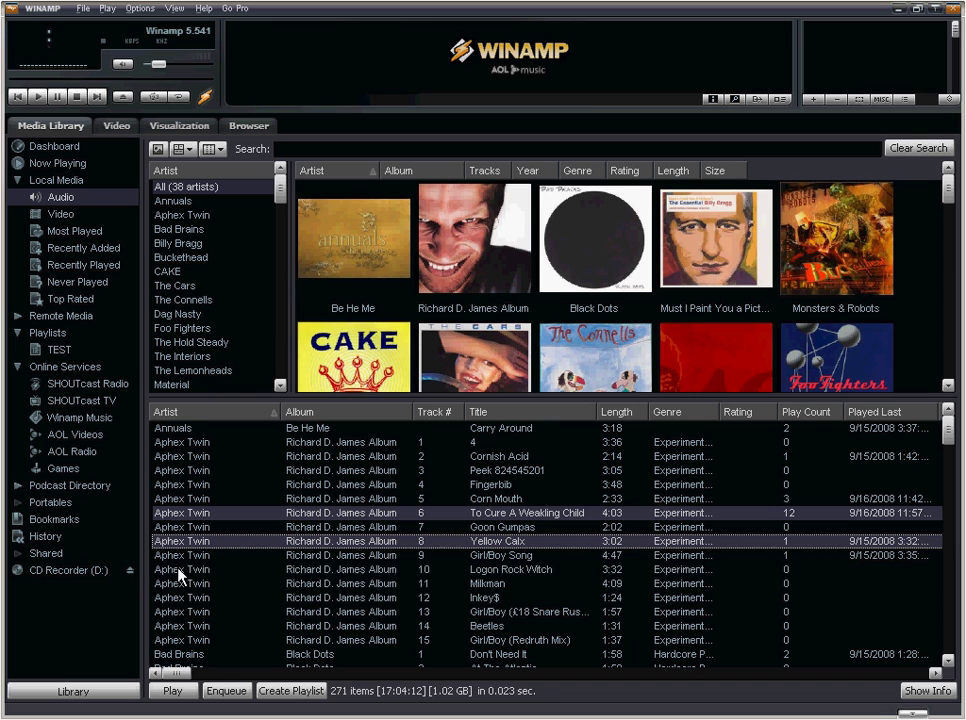
{"action": "left_click", "coordinate": [181, 572], "text": "ctrl"}
{"action": "left_click", "coordinate": [182, 598], "text": "ctrl"}
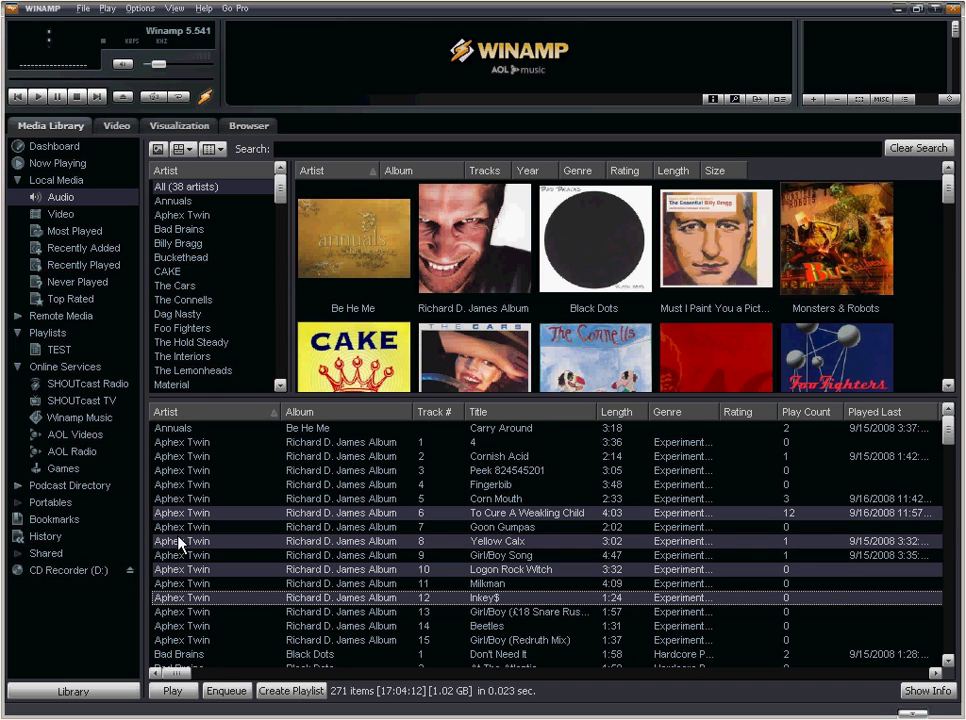
{"action": "left_click_drag", "start_coordinate": [190, 517], "coordinate": [58, 352]}
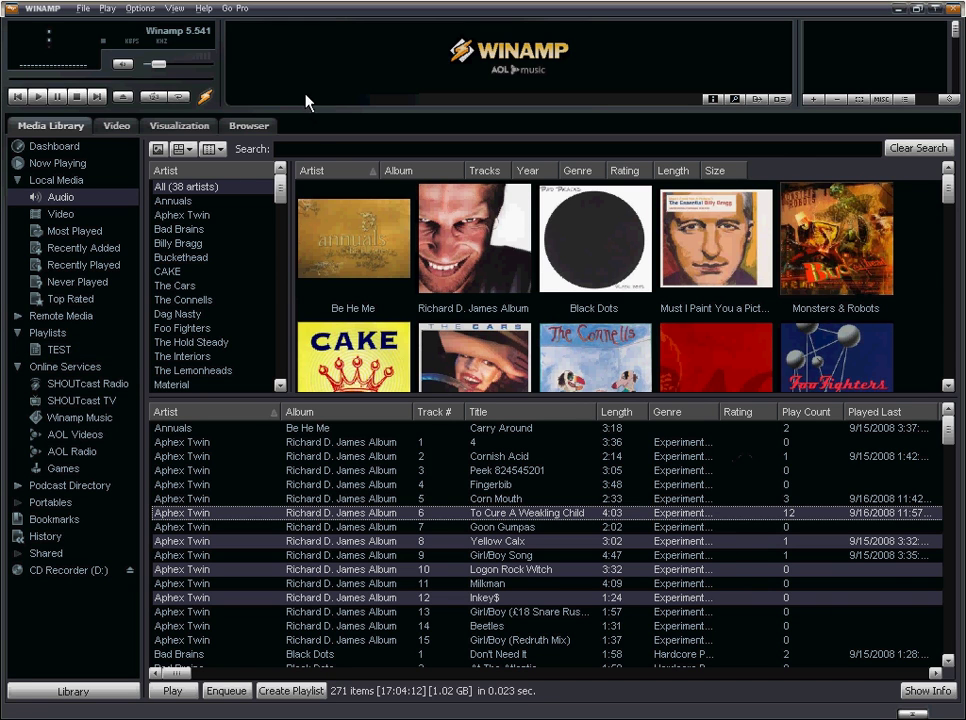
Search the audio library for "the distance" and add CAKE's The Distance to the TEST playlist
{"action": "left_click", "coordinate": [364, 516]}
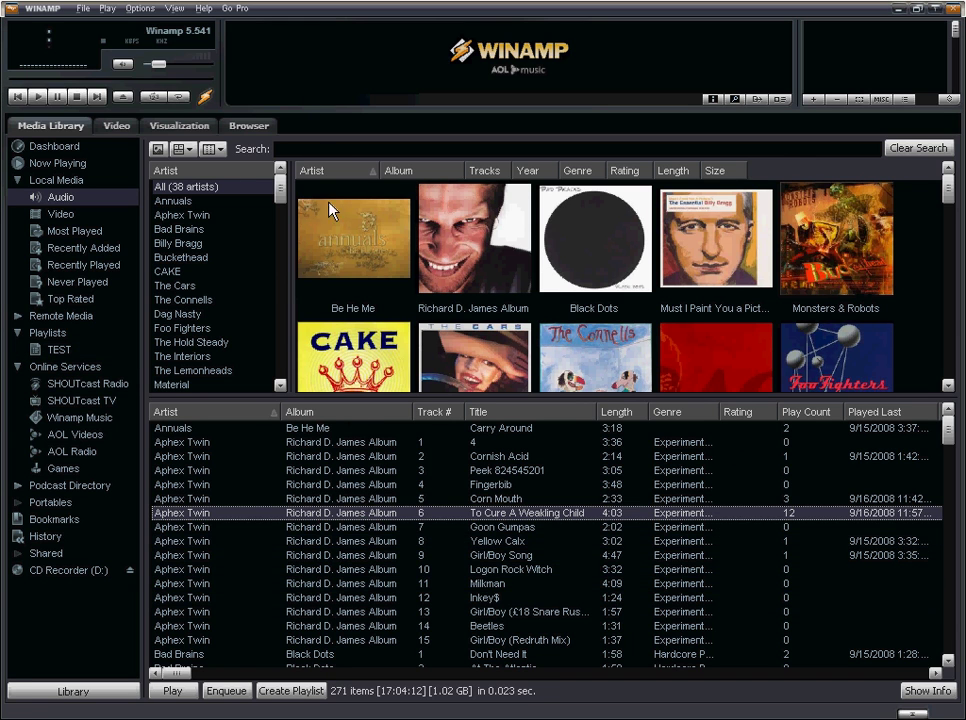
{"action": "left_click", "coordinate": [940, 642]}
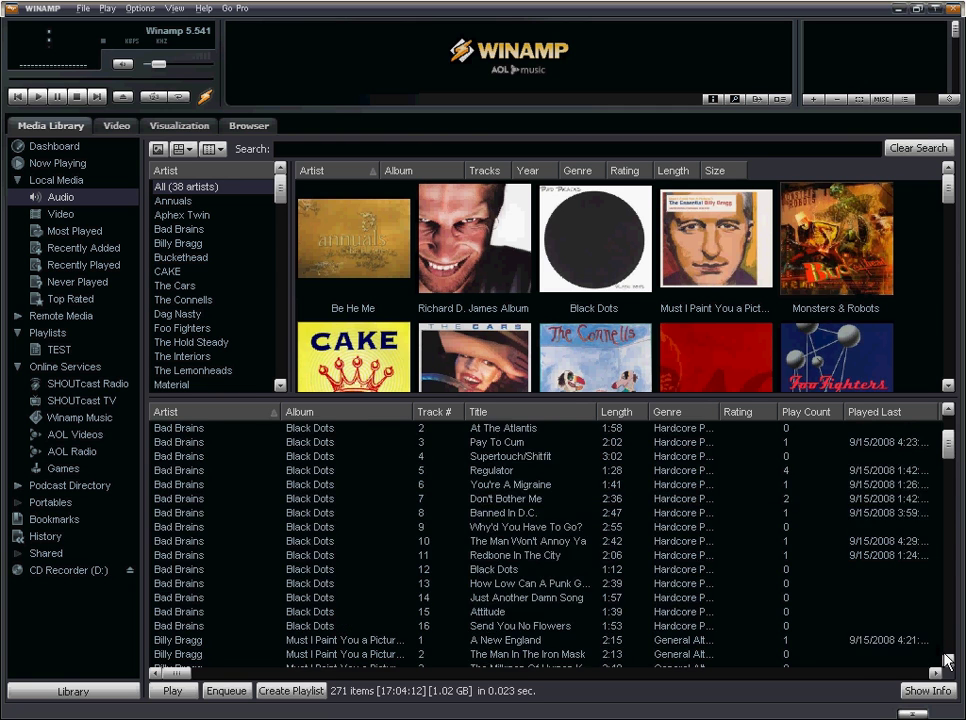
{"action": "left_click", "coordinate": [946, 660]}
{"action": "left_click", "coordinate": [946, 660]}
{"action": "left_click", "coordinate": [946, 660]}
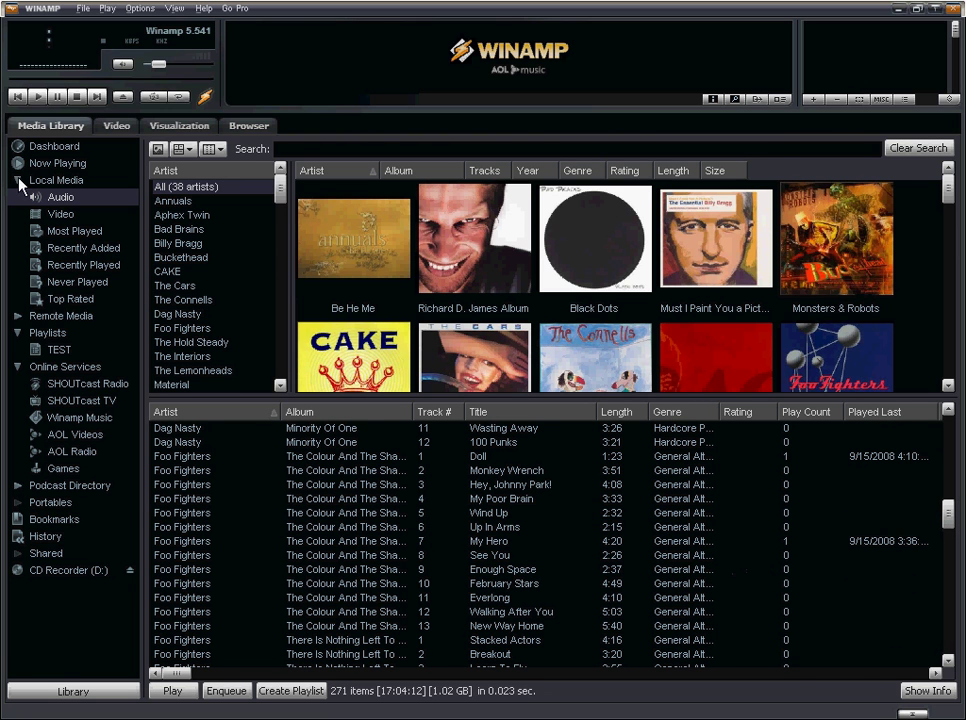
{"action": "left_click", "coordinate": [302, 155]}
{"action": "type", "text": "the dis"}
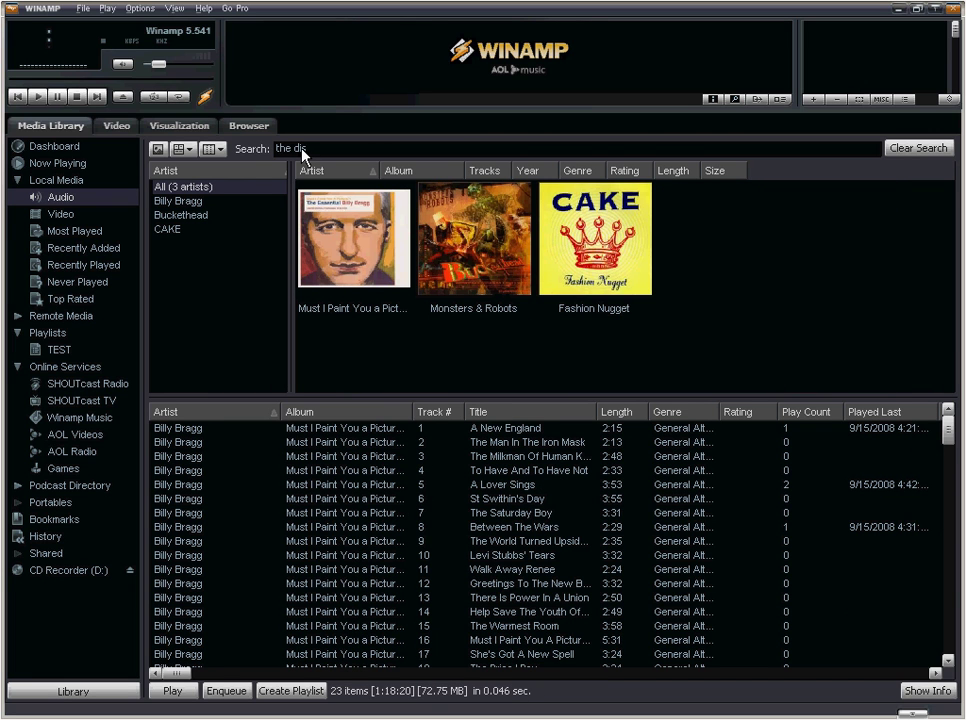
{"action": "type", "text": "tance"}
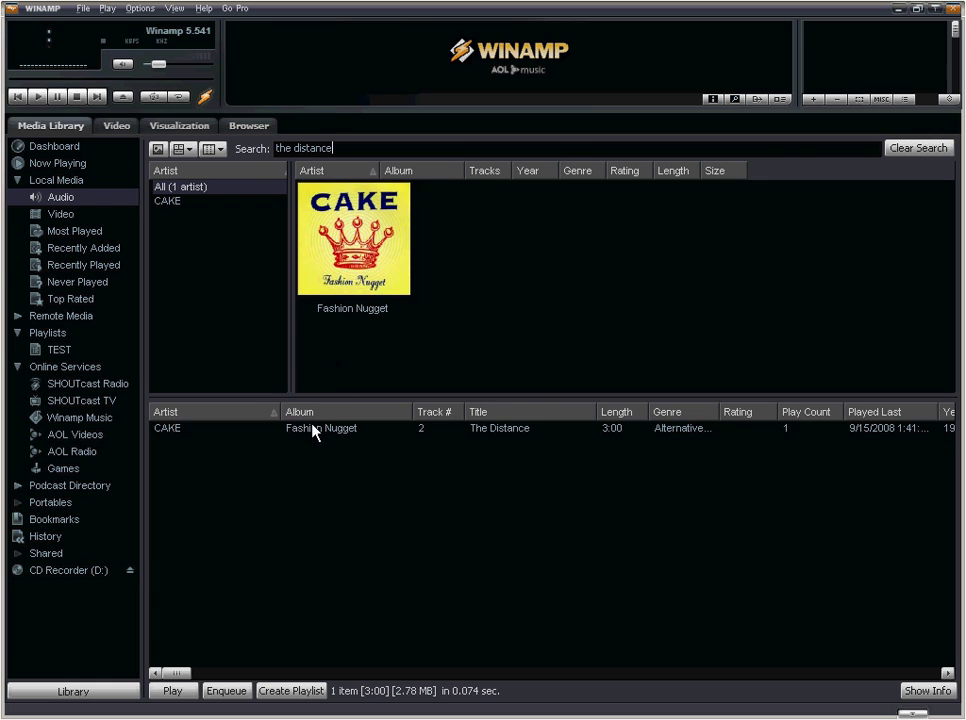
{"action": "left_click", "coordinate": [307, 432]}
{"action": "left_click_drag", "start_coordinate": [183, 432], "coordinate": [58, 355]}
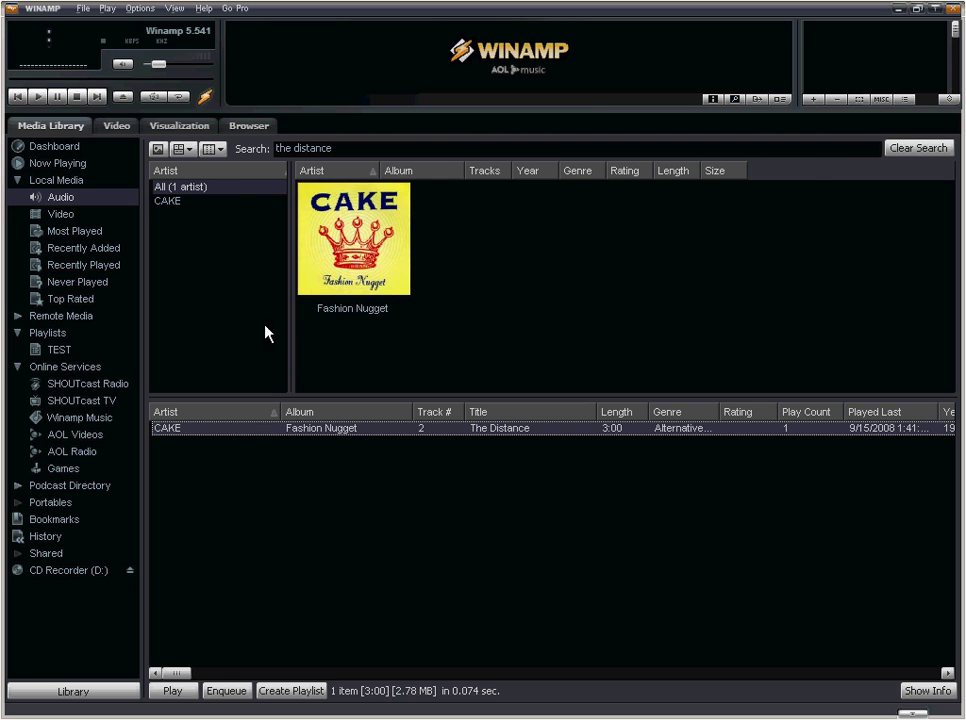
Clear the search and add Buckethead's Revenge of the Double Man and CAKE's Frank Sinatra to the TEST playlist
{"action": "left_click", "coordinate": [905, 155]}
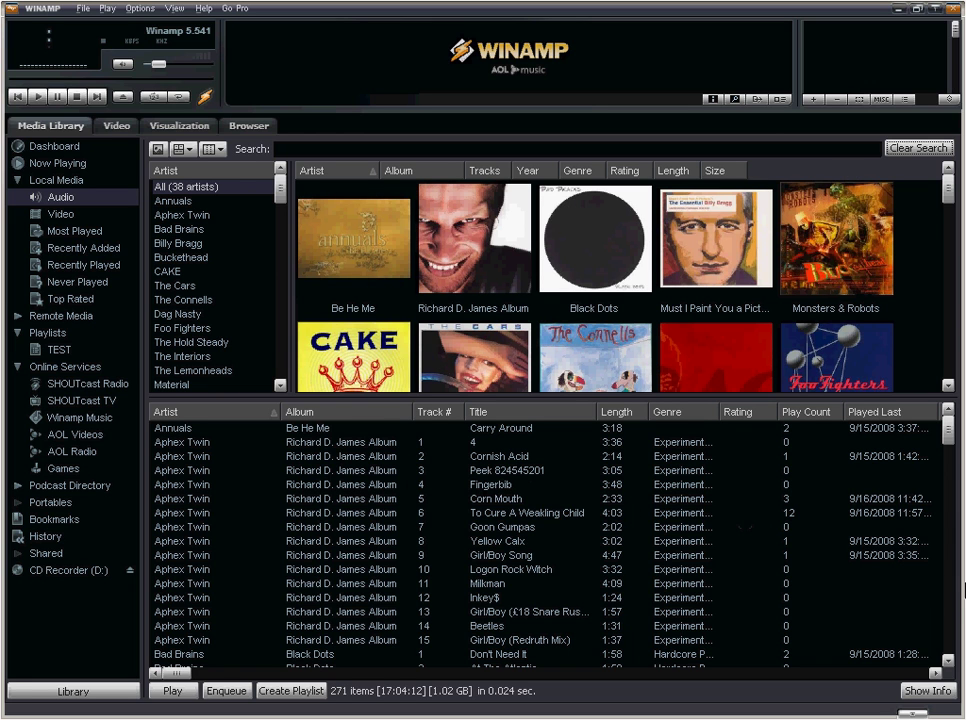
{"action": "scroll", "coordinate": [949, 586], "scroll_direction": "down", "scroll_amount": 11}
{"action": "scroll", "coordinate": [950, 588], "scroll_direction": "down", "scroll_amount": 6}
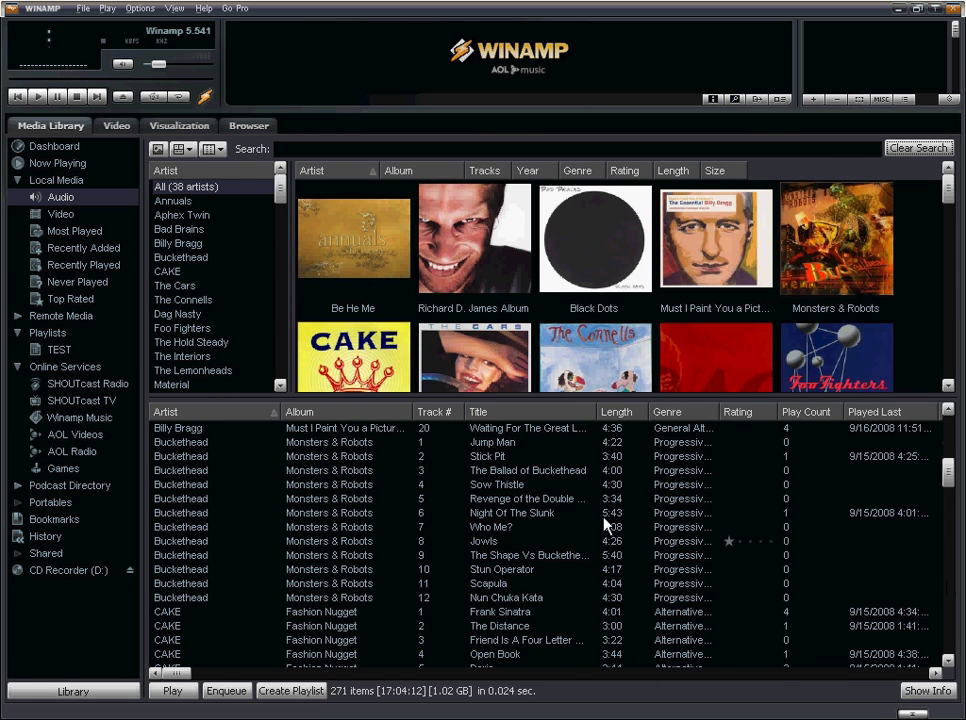
{"action": "left_click", "coordinate": [182, 498]}
{"action": "left_click_drag", "start_coordinate": [170, 617], "coordinate": [62, 352]}
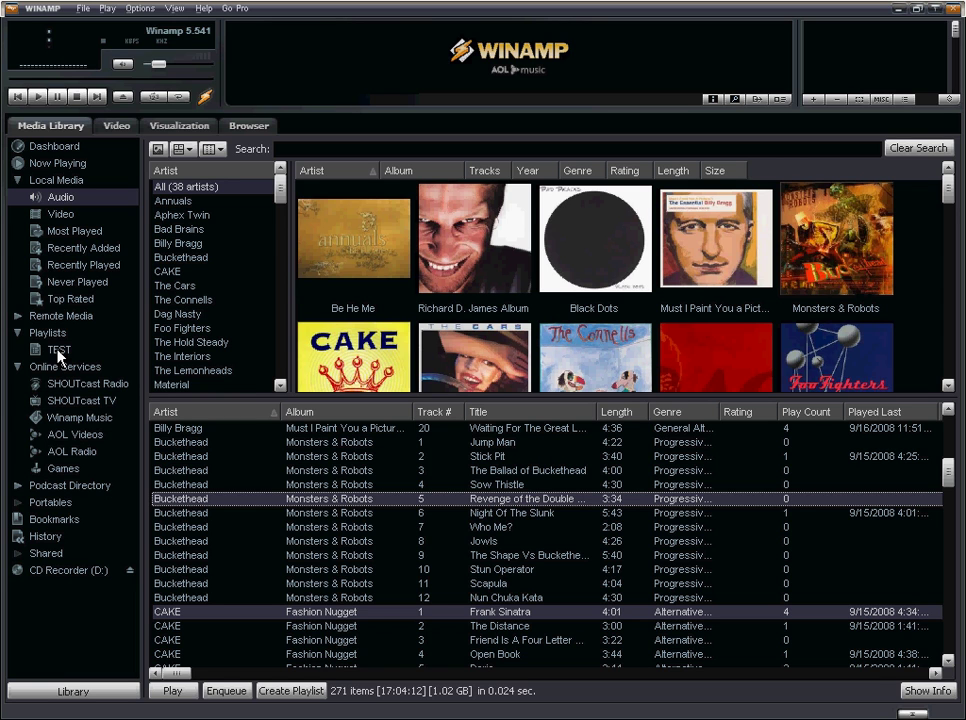
In the TEST playlist, move Logon Rock Witch directly below The Distance, and move Revenge of the Double Man to second place
{"action": "left_click", "coordinate": [60, 352]}
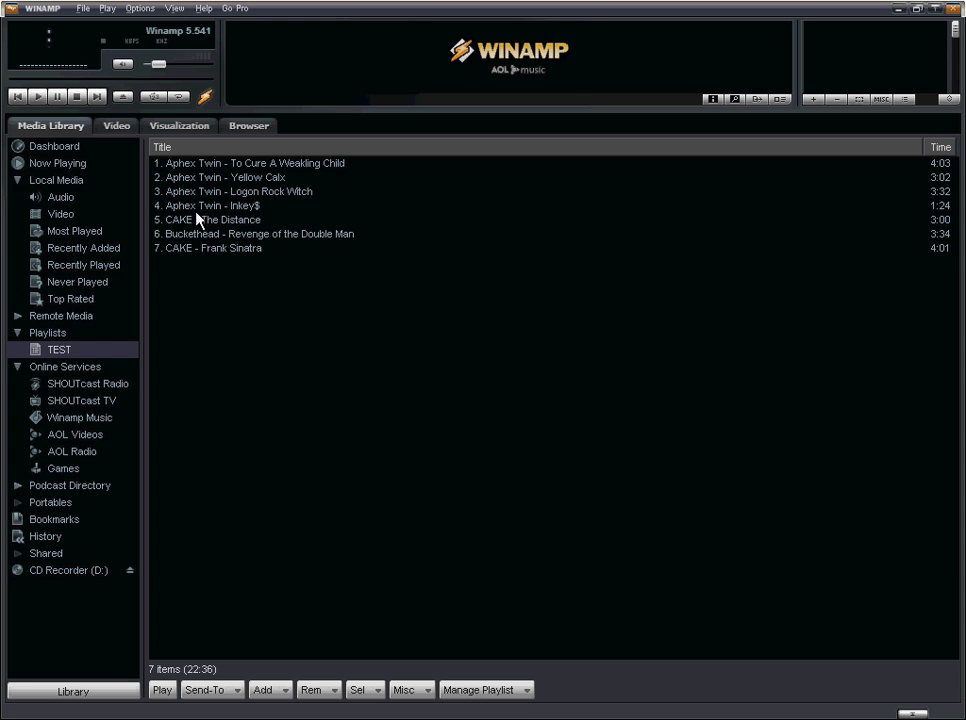
{"action": "left_click_drag", "start_coordinate": [194, 193], "coordinate": [195, 236]}
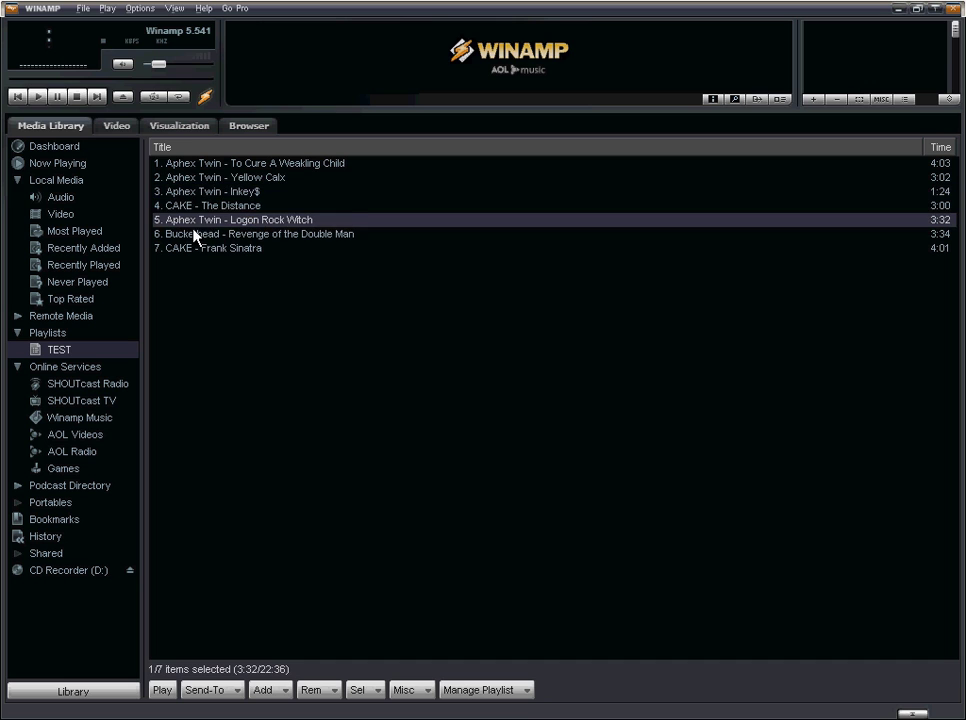
{"action": "left_click", "coordinate": [195, 237]}
{"action": "left_click_drag", "start_coordinate": [199, 186], "coordinate": [199, 175]}
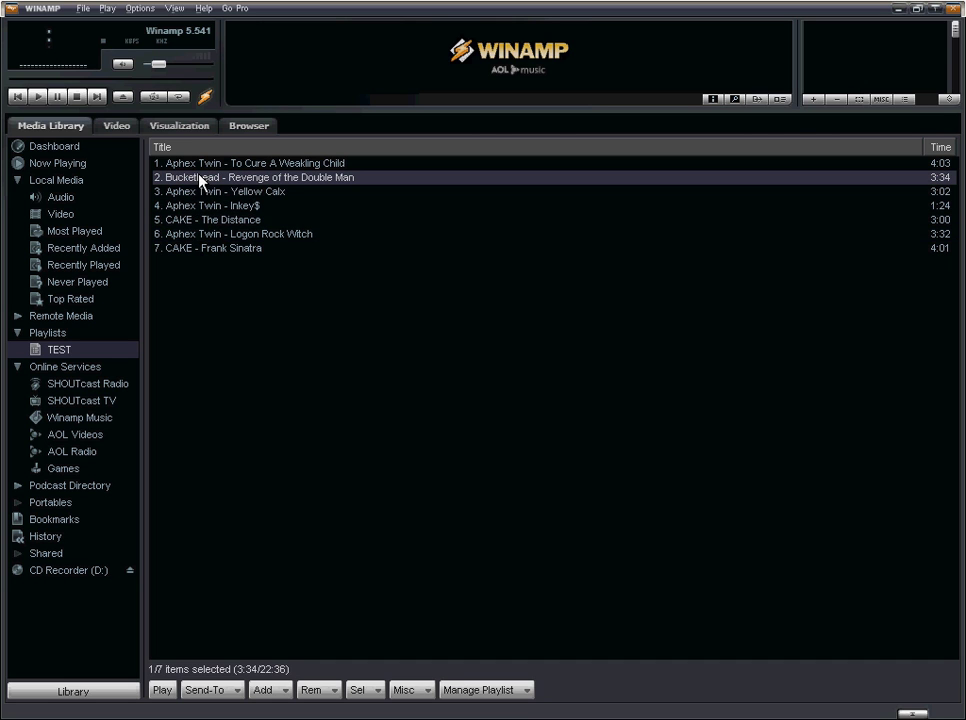
Remove Inkey$ from the TEST playlist
{"action": "left_click", "coordinate": [201, 206]}
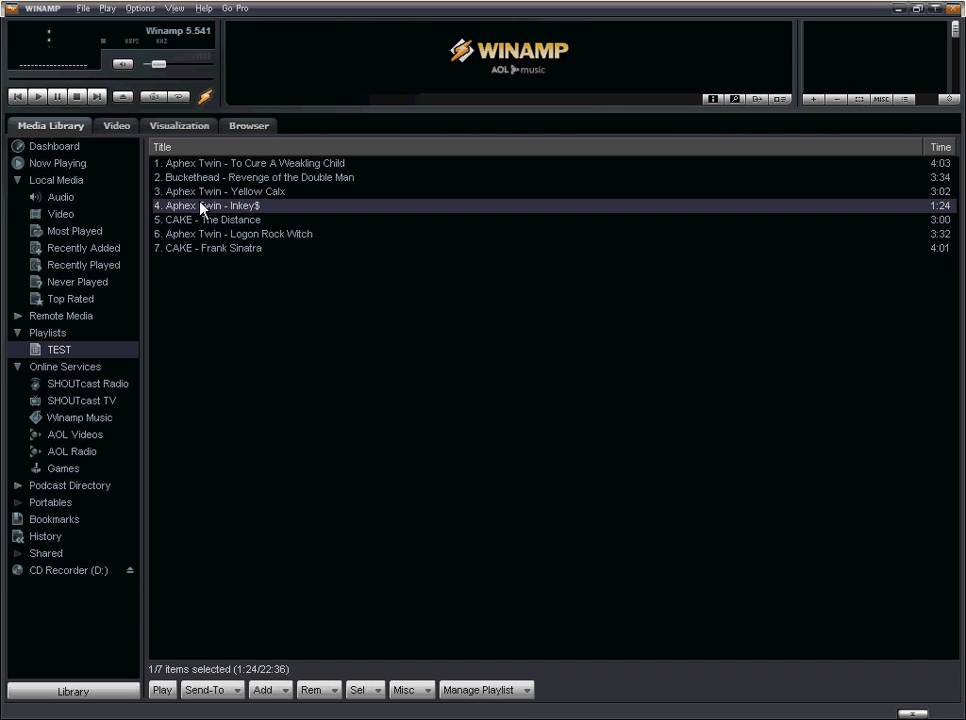
{"action": "key", "text": "Delete"}
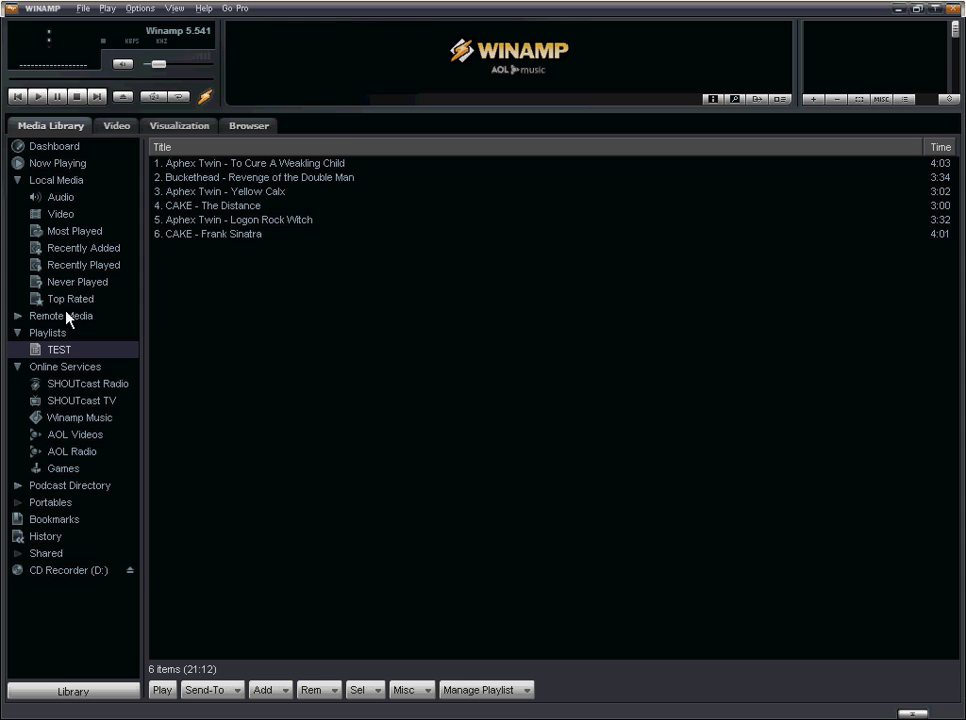
{"action": "left_click", "coordinate": [62, 199]}
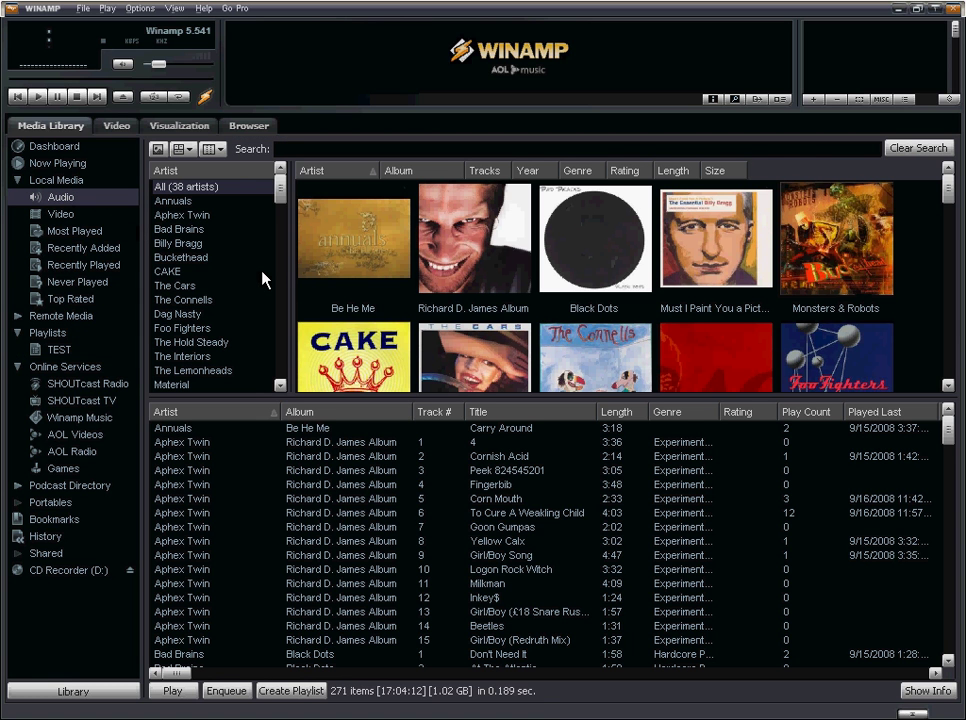
{"action": "left_click", "coordinate": [53, 353]}
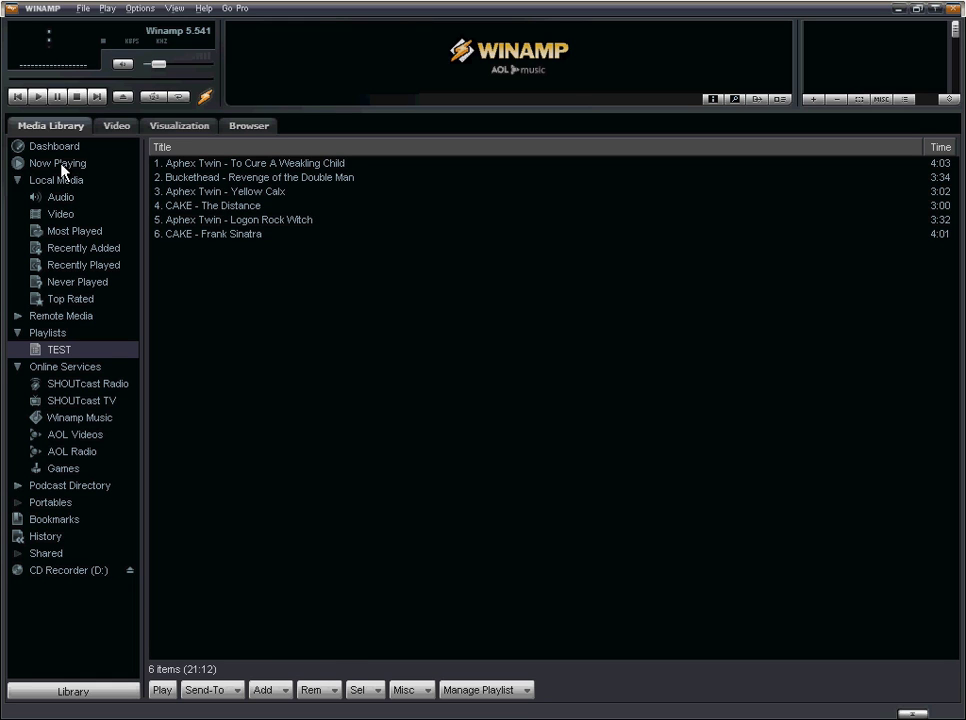
Search Now Playing for the artist "archers of loaf" and play the Vs the Greatest of All Time song Lowest Part Is Free!
{"action": "left_click", "coordinate": [61, 166]}
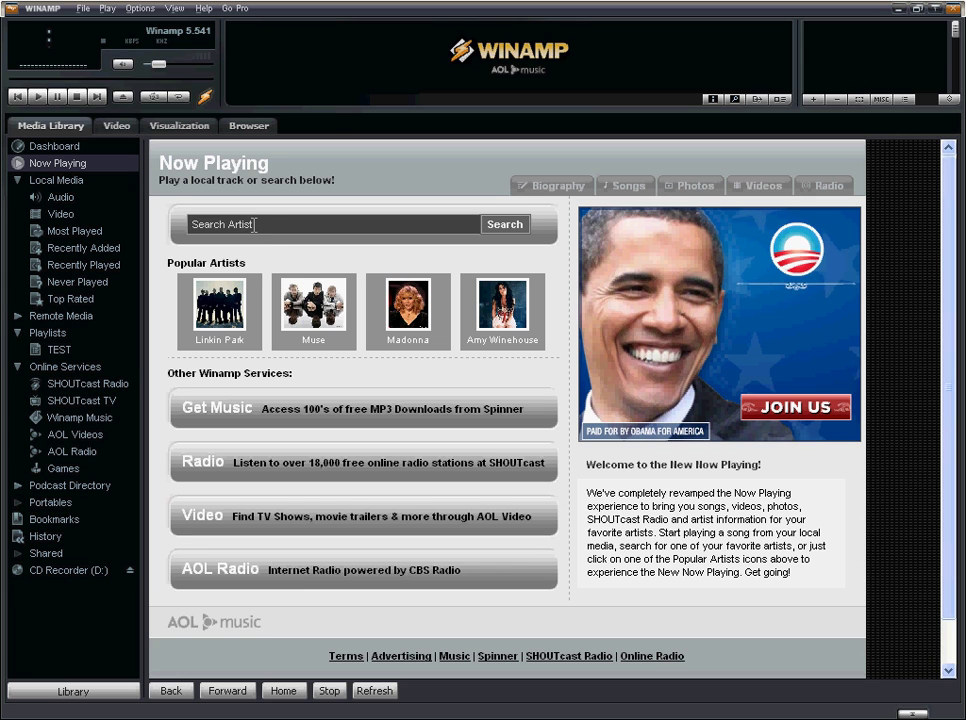
{"action": "left_click", "coordinate": [254, 225]}
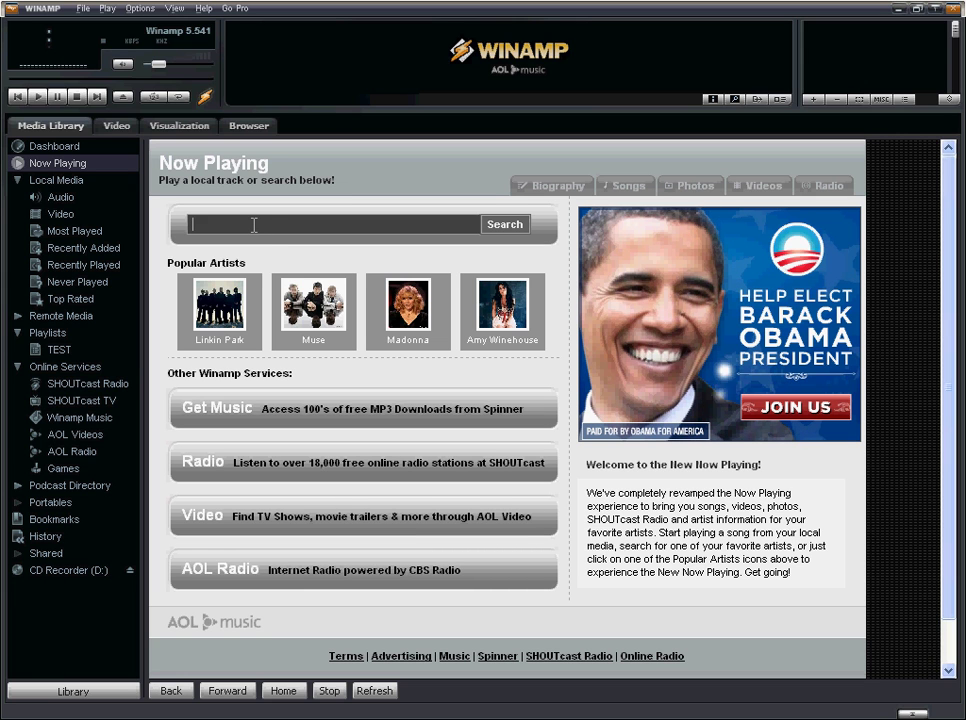
{"action": "type", "text": "archers of lost"}
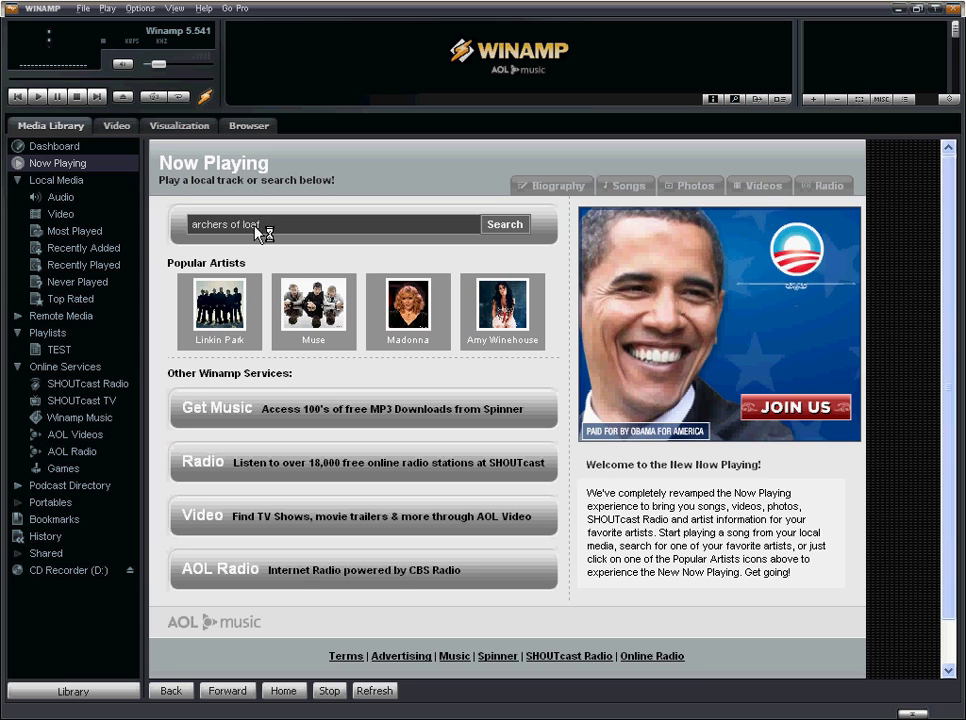
{"action": "key", "text": "Return"}
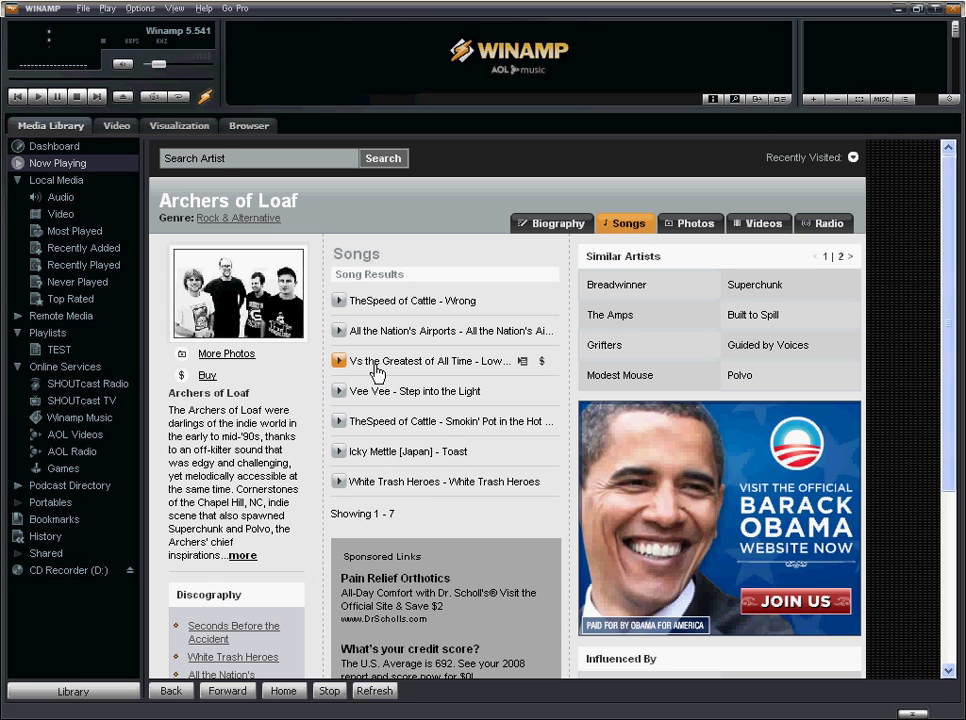
{"action": "left_click", "coordinate": [377, 366]}
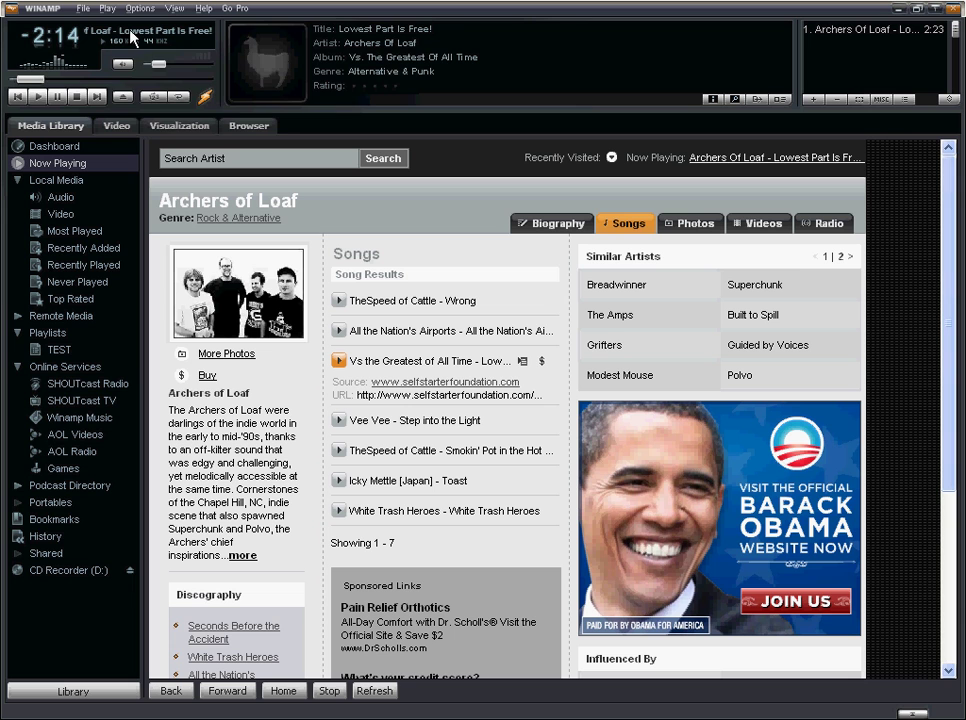
Send the playing track Lowest Part Is Free! to the TEST media library playlist
{"action": "right_click", "coordinate": [130, 31]}
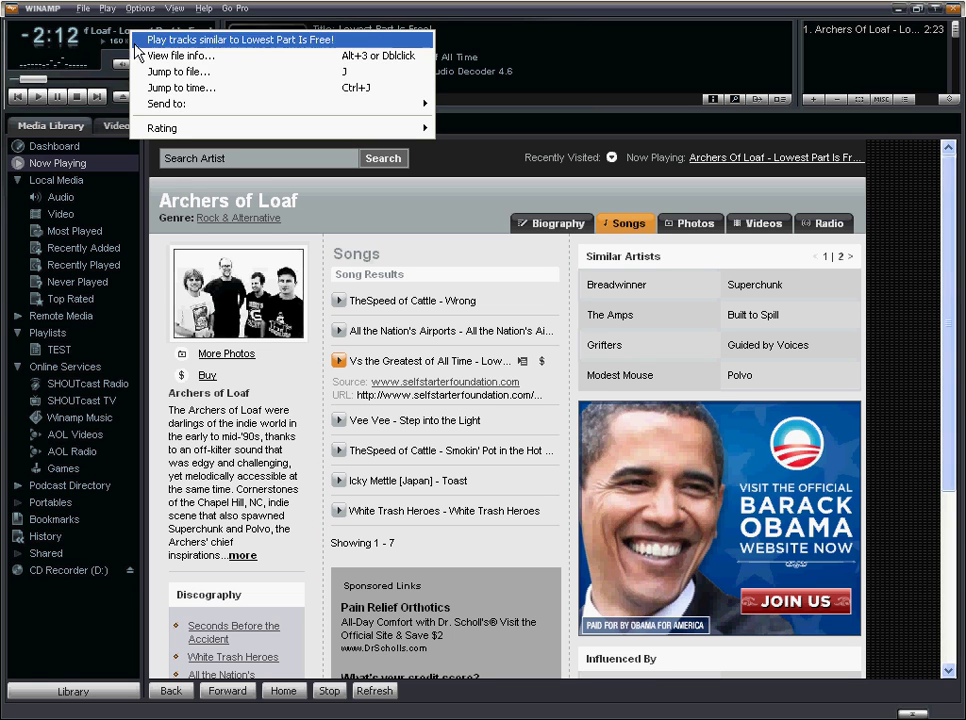
{"action": "mouse_move", "coordinate": [166, 108]}
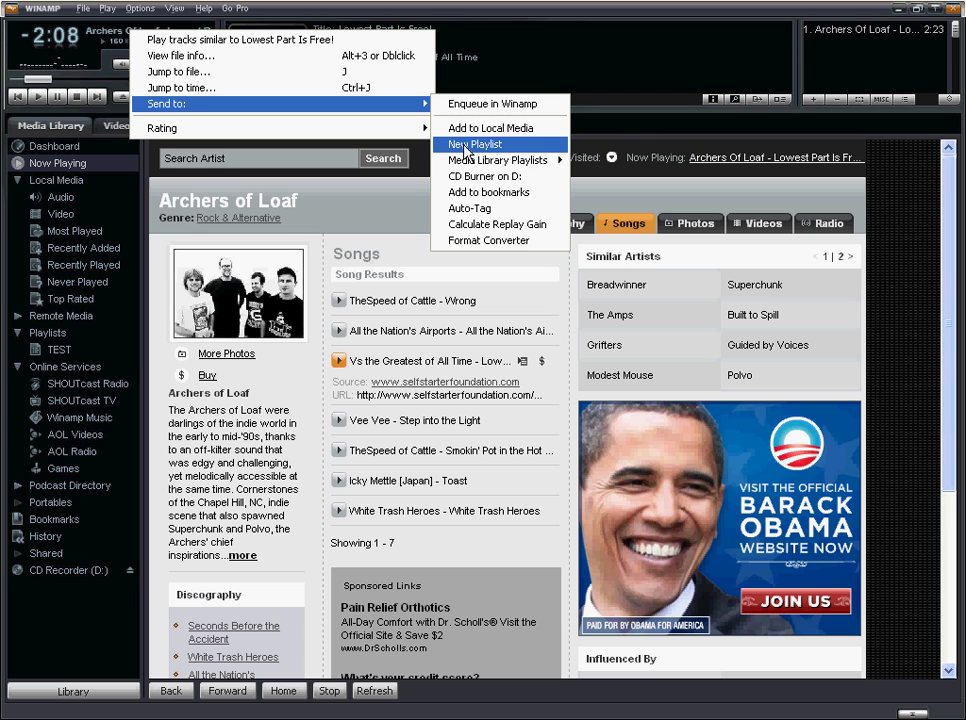
{"action": "mouse_move", "coordinate": [474, 167]}
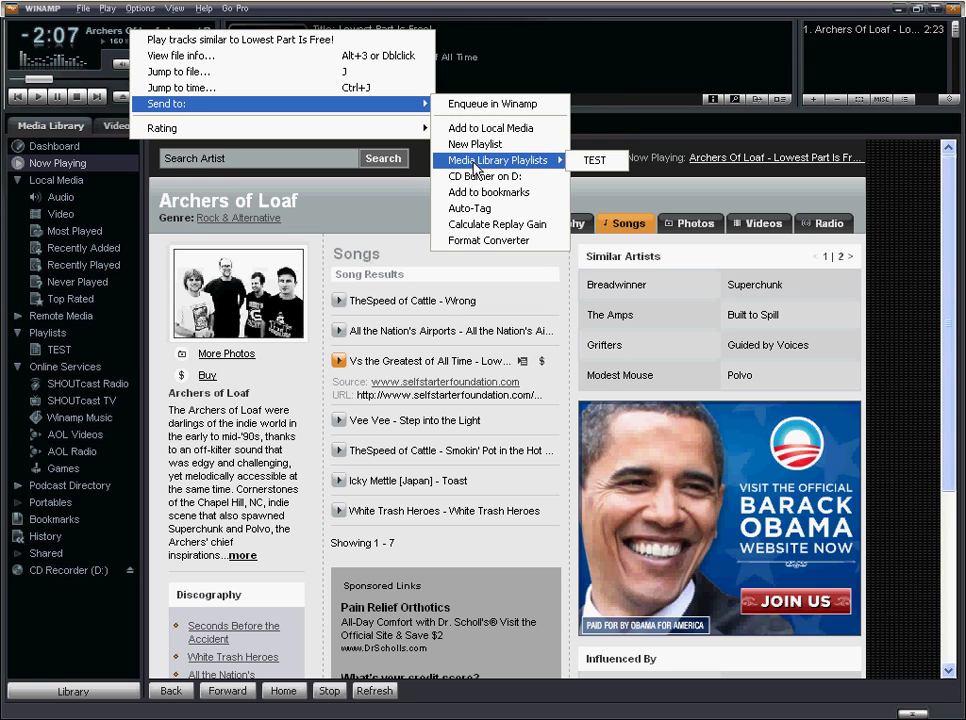
{"action": "left_click", "coordinate": [597, 168]}
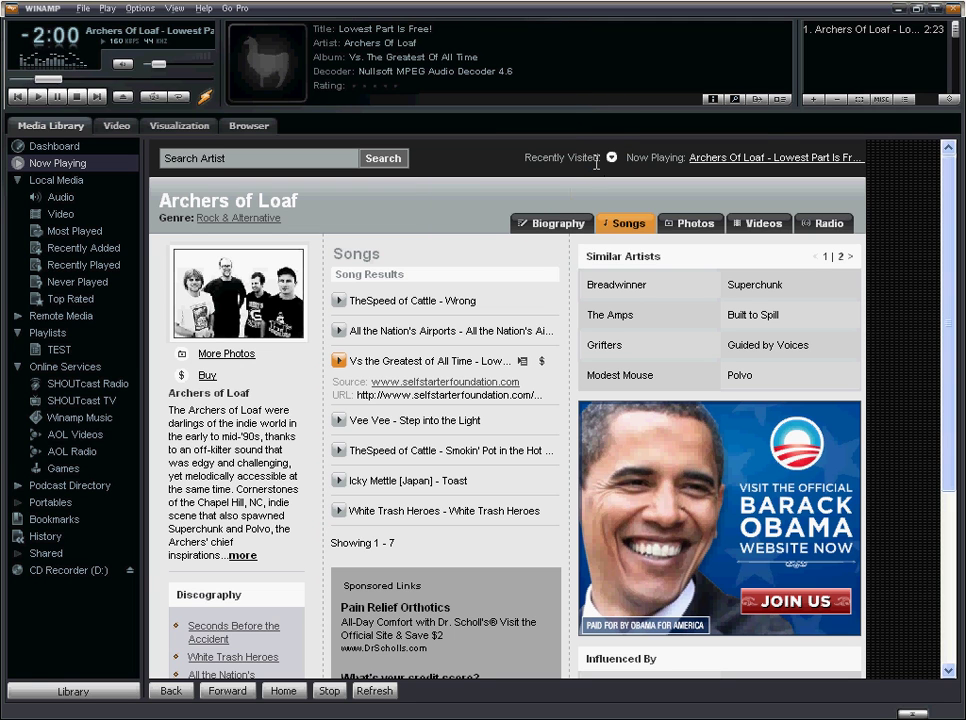
In the TEST playlist, move Archers Of Loaf's Lowest Part Is Free! to fourth place, directly below Yellow Calx
{"action": "left_click", "coordinate": [60, 353]}
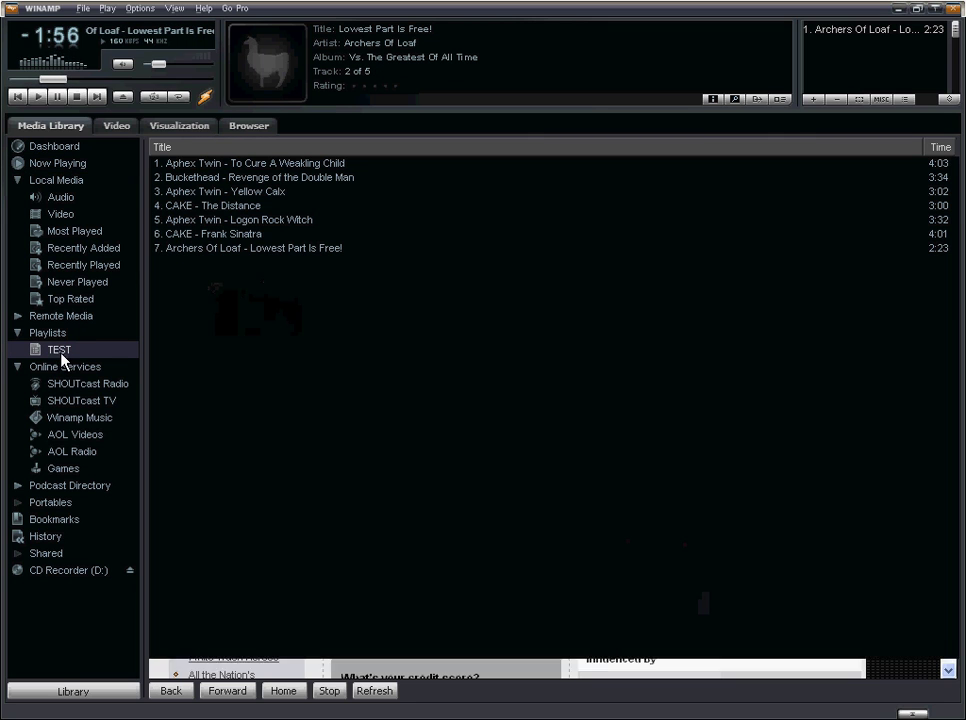
{"action": "left_click", "coordinate": [219, 250]}
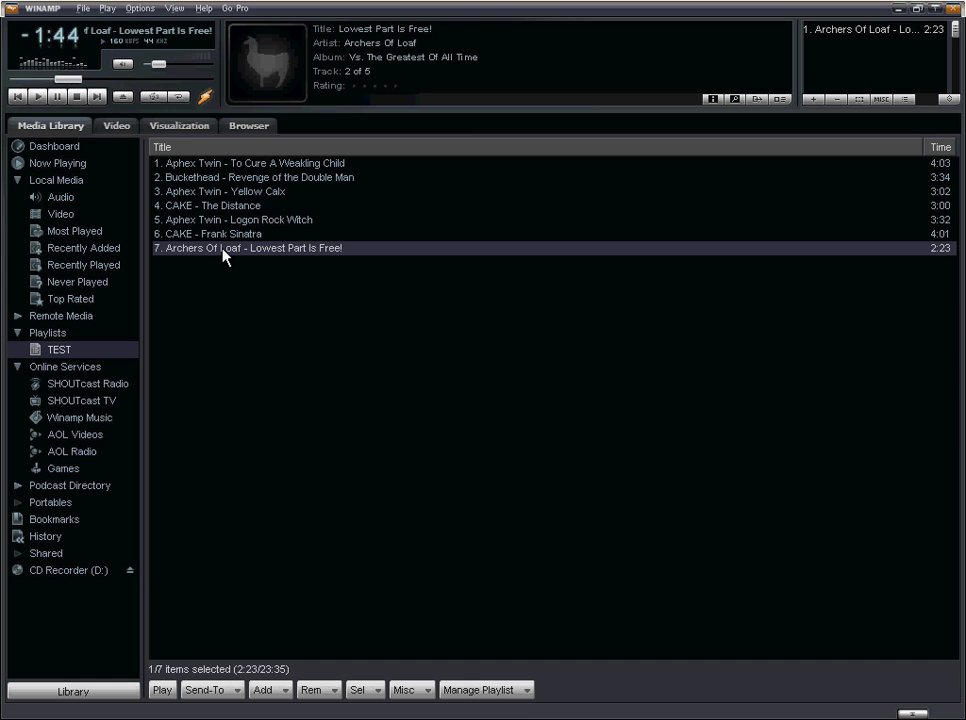
{"action": "left_click_drag", "start_coordinate": [224, 255], "coordinate": [224, 200]}
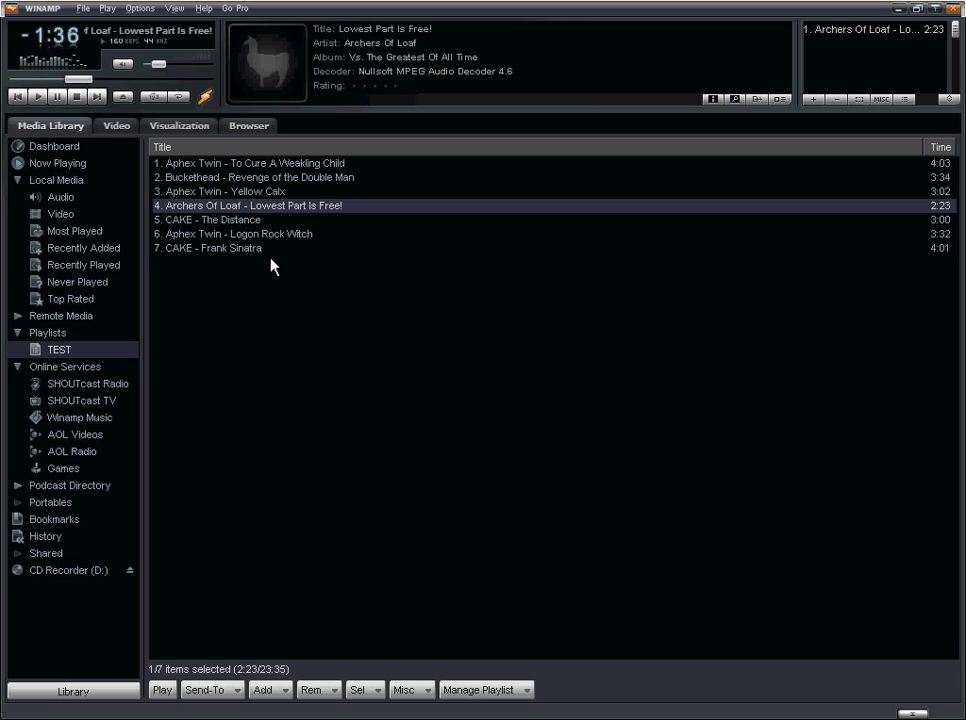
{"action": "key", "text": "ctrl+l"}
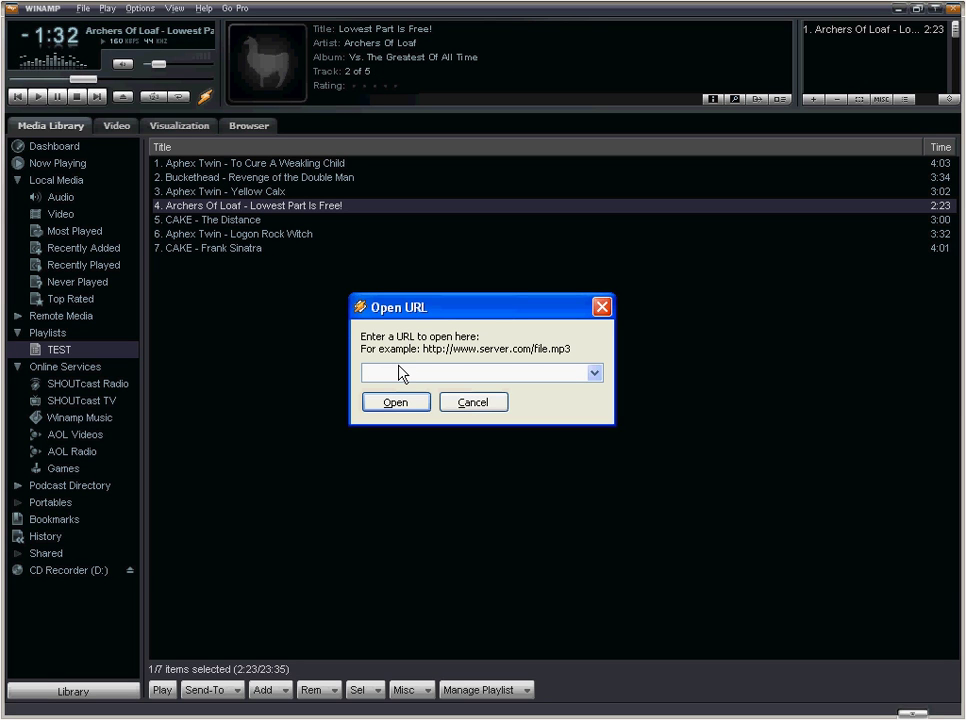
{"action": "type", "text": "http:"}
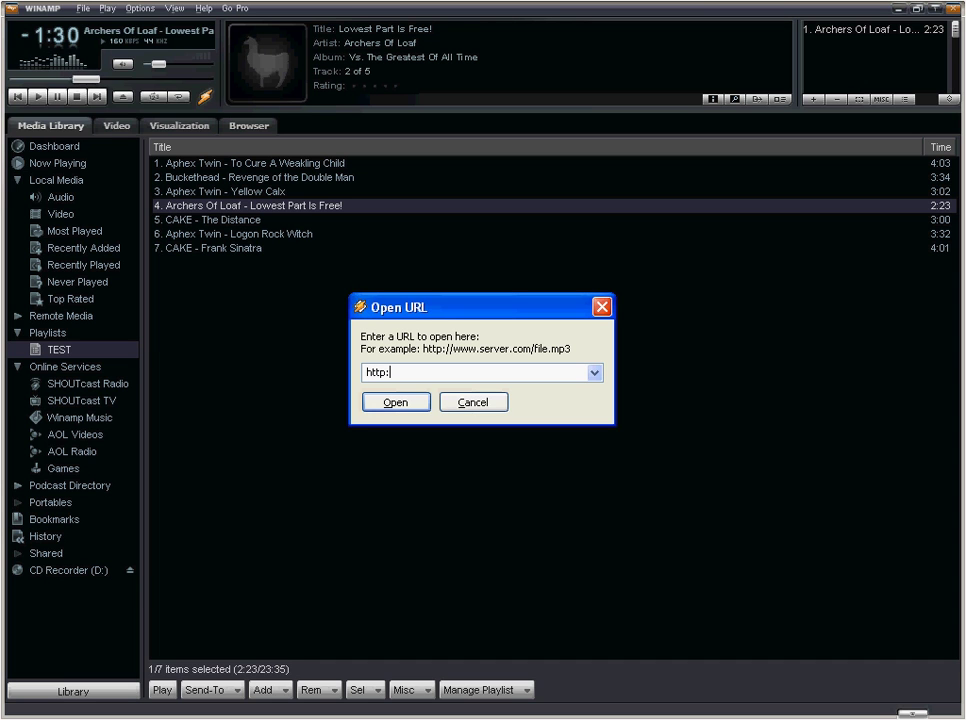
{"action": "type", "text": "//ww.serv"}
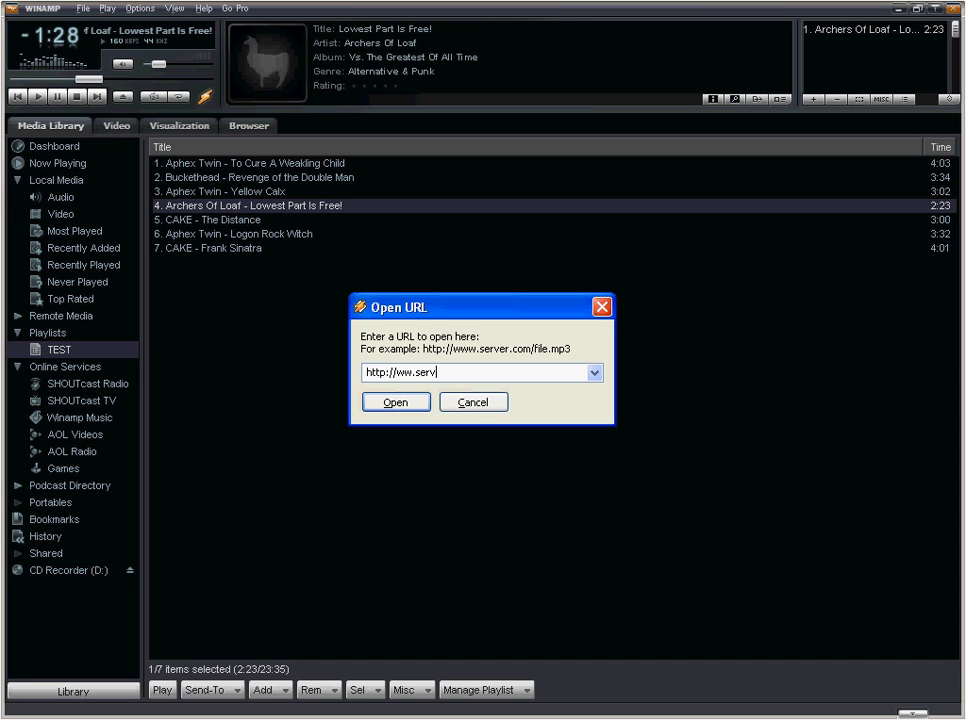
{"action": "left_click", "coordinate": [470, 402]}
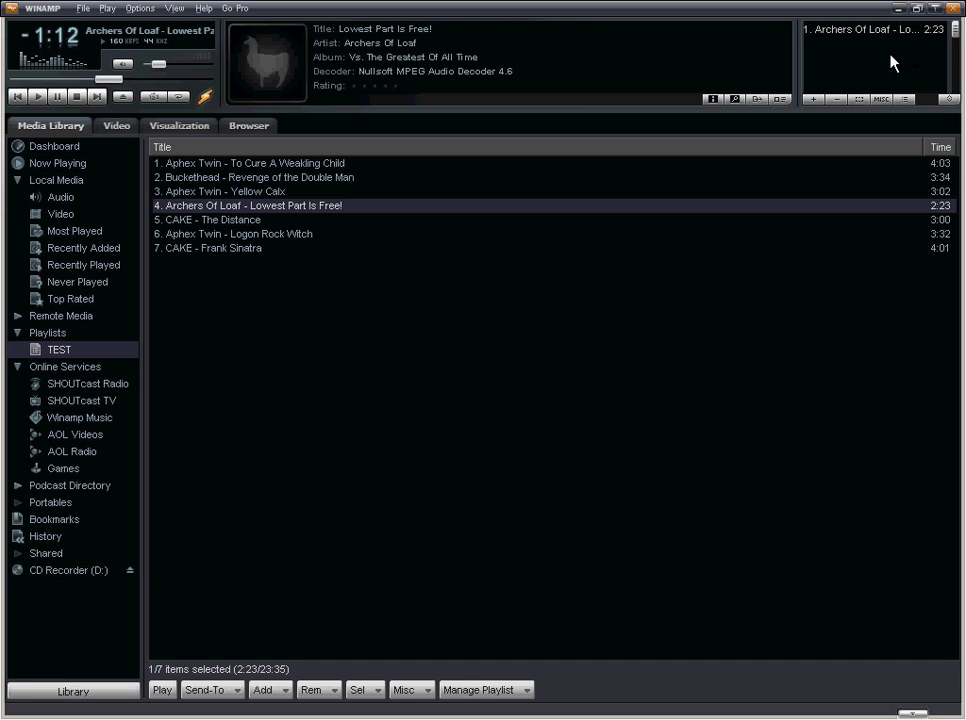
Play the TEST playlist, enlarge the current play queue, and move Yellow Calx directly below Logon Rock Witch in it
{"action": "double_click", "coordinate": [61, 352]}
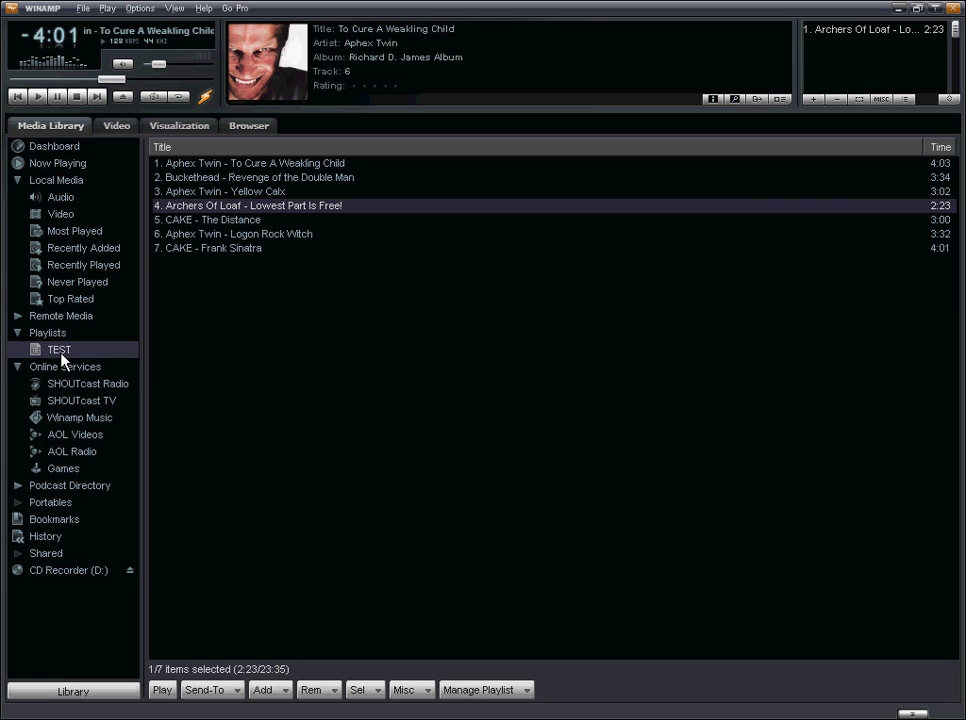
{"action": "left_click", "coordinate": [944, 100]}
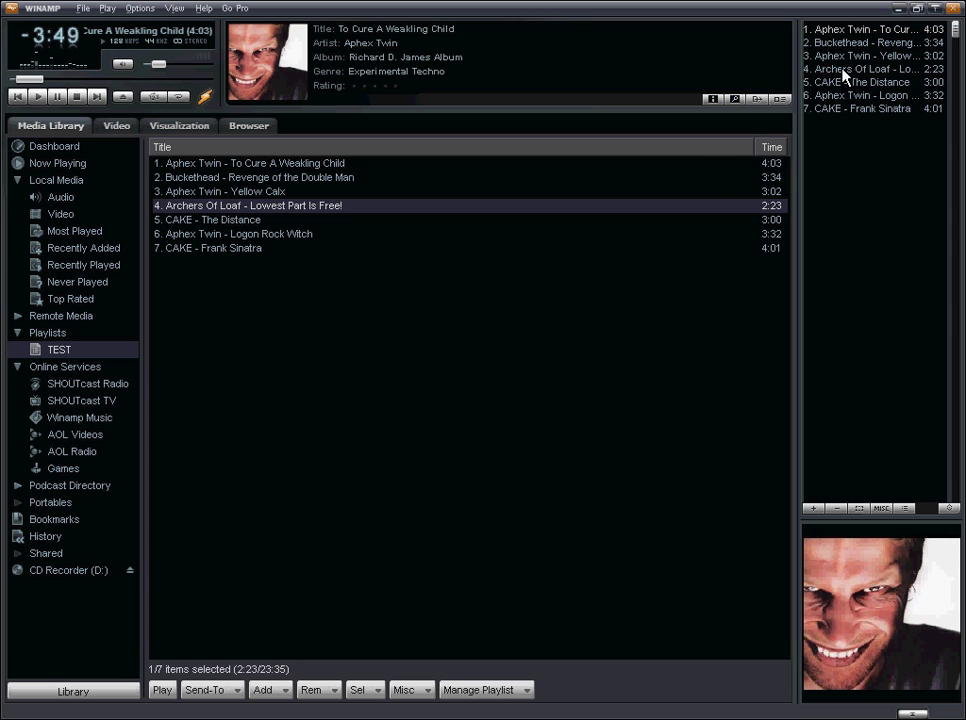
{"action": "left_click_drag", "start_coordinate": [843, 62], "coordinate": [853, 104]}
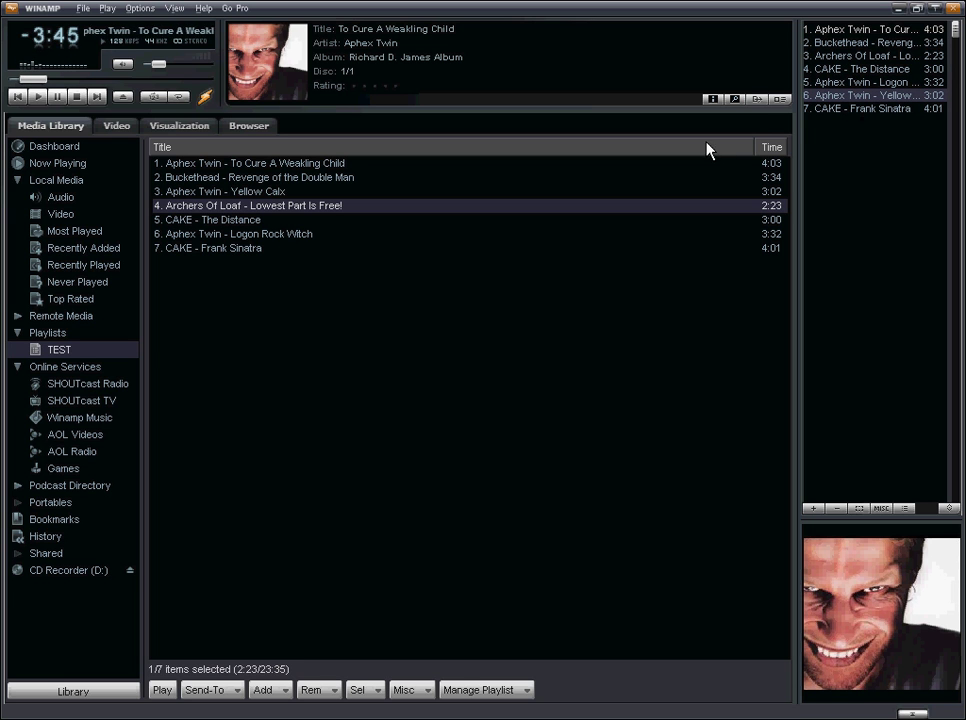
Add Corn Mouth from the local audio library to the play queue, and remove The Distance, Logon Rock Witch and Frank Sinatra from it
{"action": "left_click", "coordinate": [55, 197]}
{"action": "left_click_drag", "start_coordinate": [350, 505], "coordinate": [875, 150]}
{"action": "left_click", "coordinate": [845, 71]}
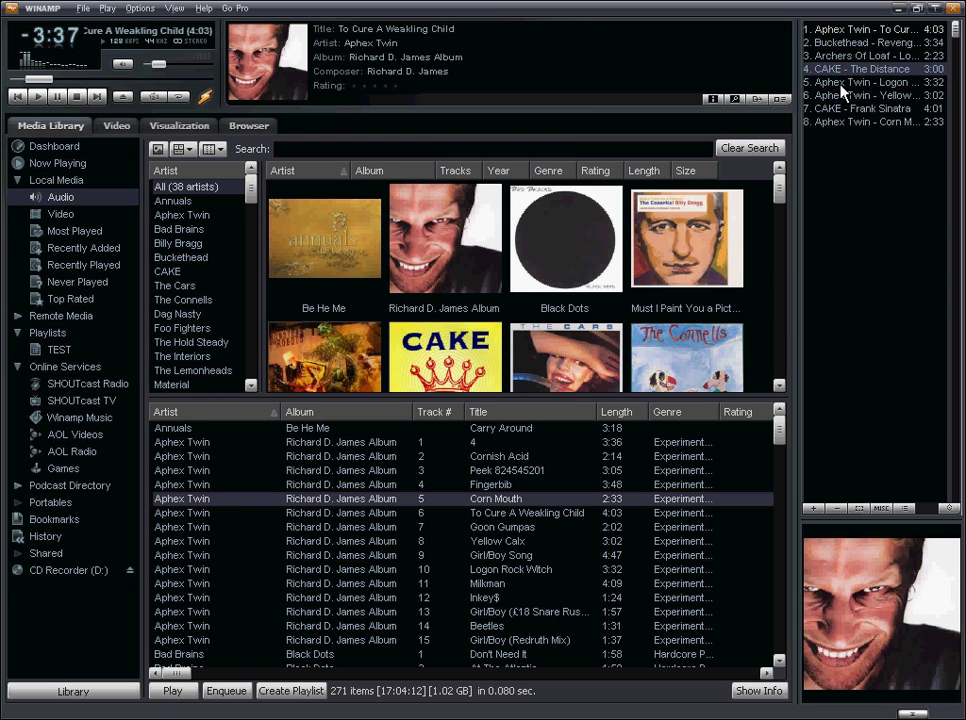
{"action": "key", "text": "Delete"}
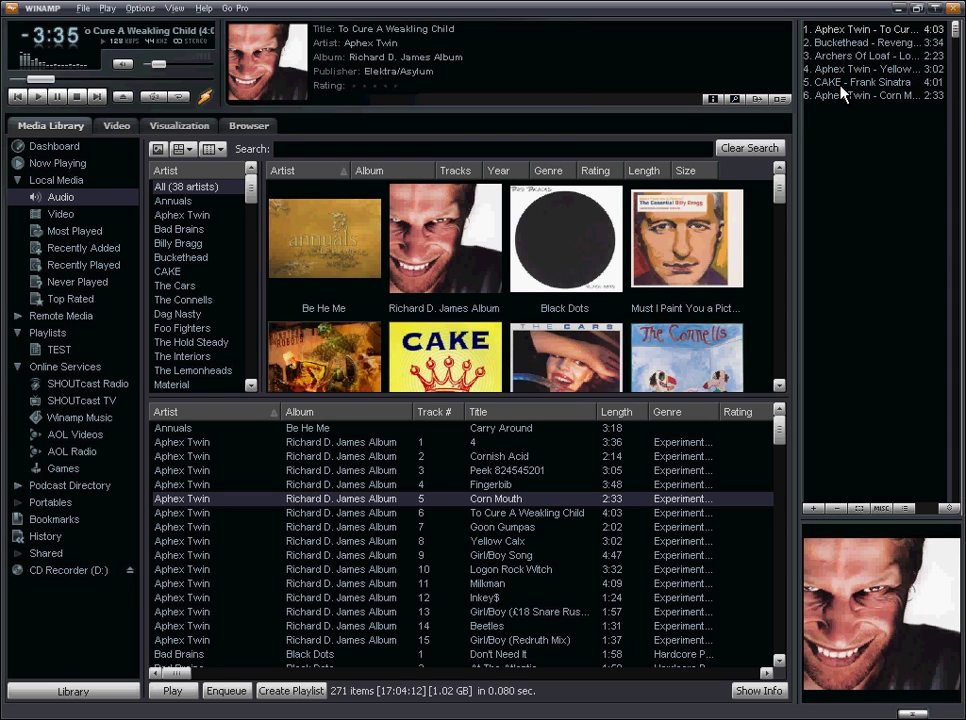
{"action": "left_click", "coordinate": [843, 88]}
{"action": "key", "text": "Delete"}
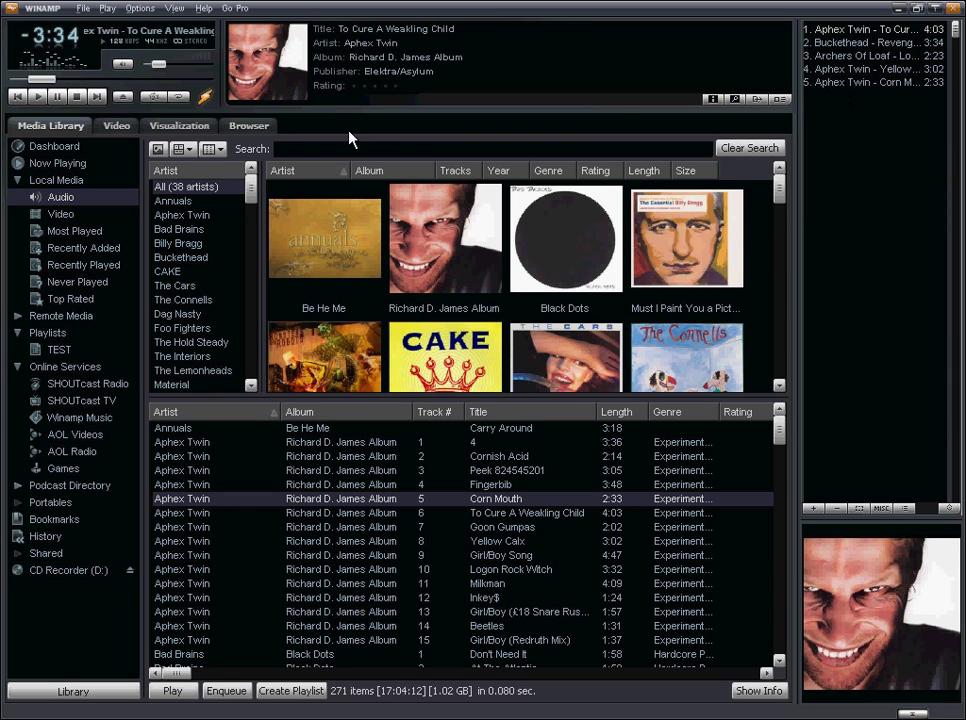
Show the saved TEST playlist and clear all tracks from the current play queue
{"action": "left_click", "coordinate": [58, 350]}
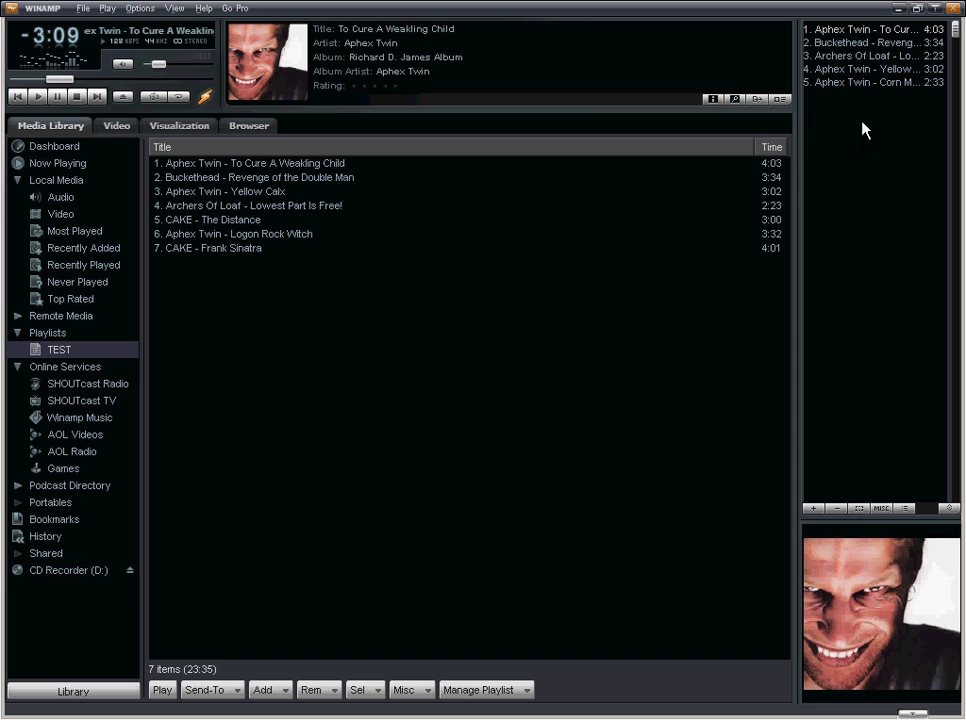
{"action": "left_click", "coordinate": [850, 31]}
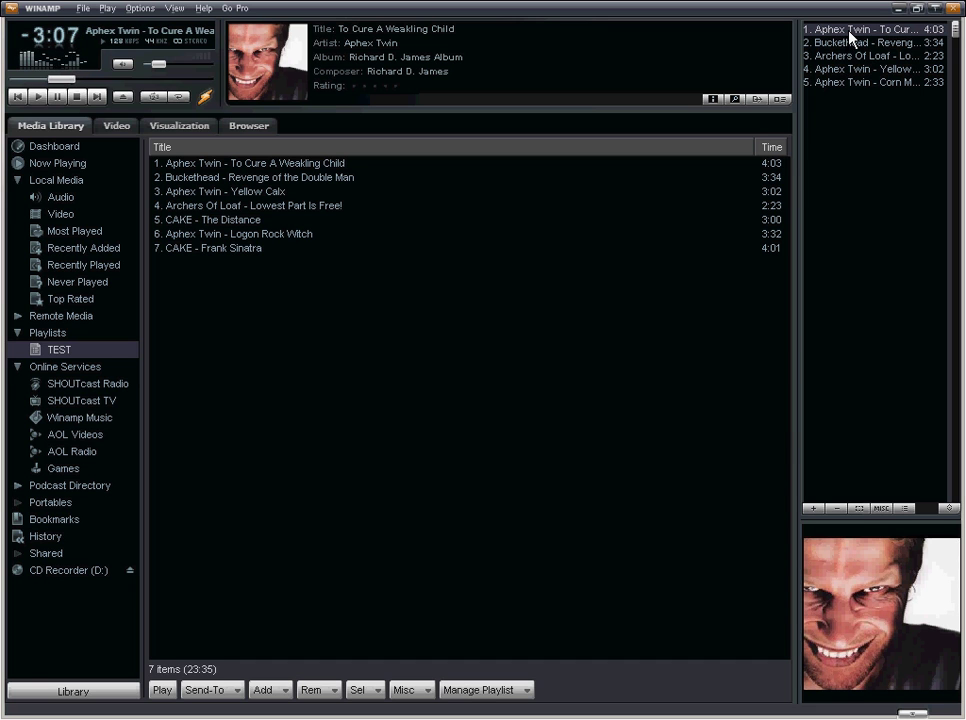
{"action": "key", "text": "shift+Down"}
{"action": "key", "text": "shift+Down"}
{"action": "key", "text": "shift+Down"}
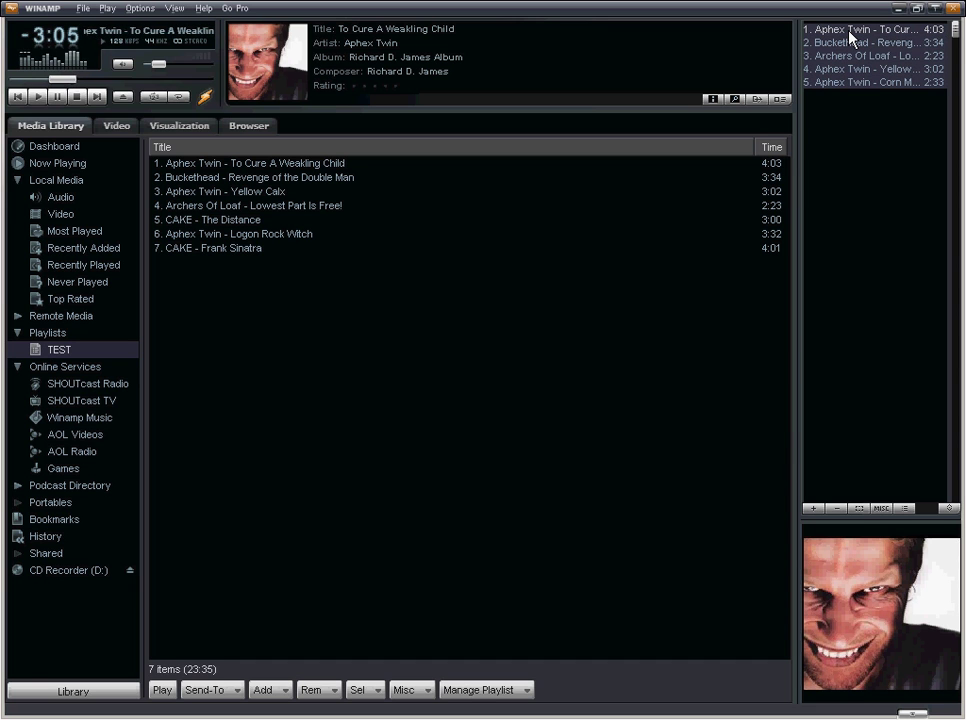
{"action": "key", "text": "ctrl+shift+Delete"}
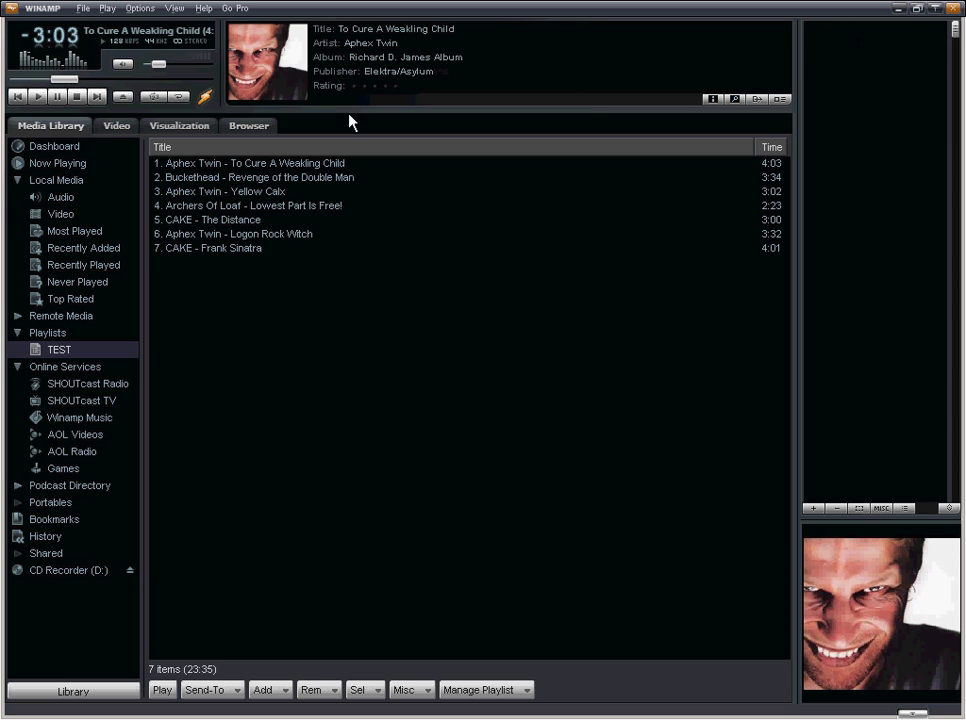
{"action": "right_click", "coordinate": [47, 333]}
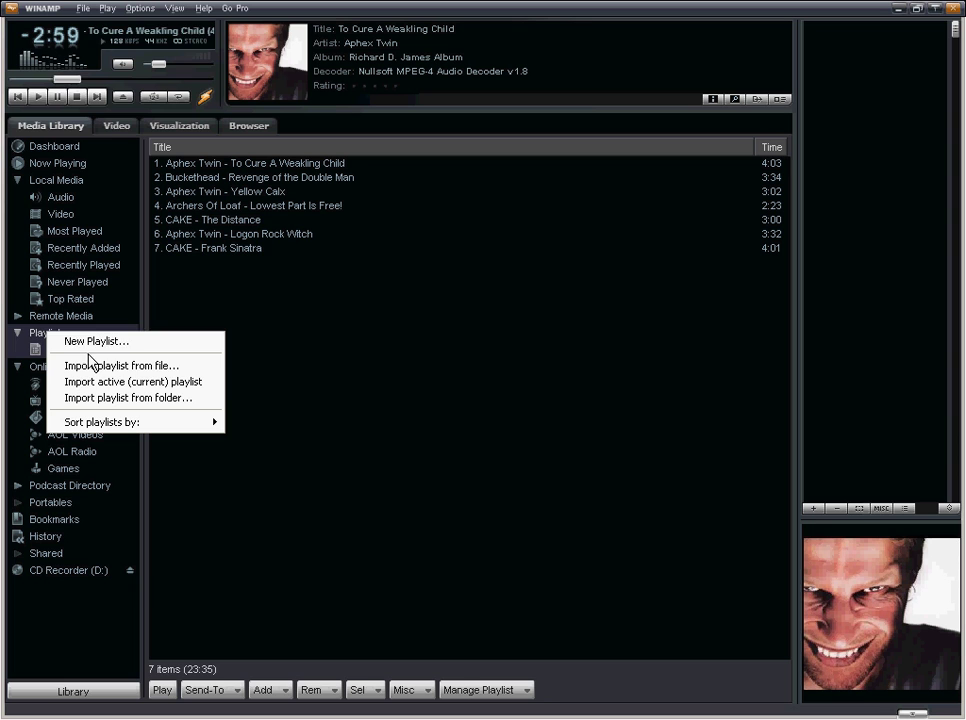
{"action": "left_click", "coordinate": [288, 340]}
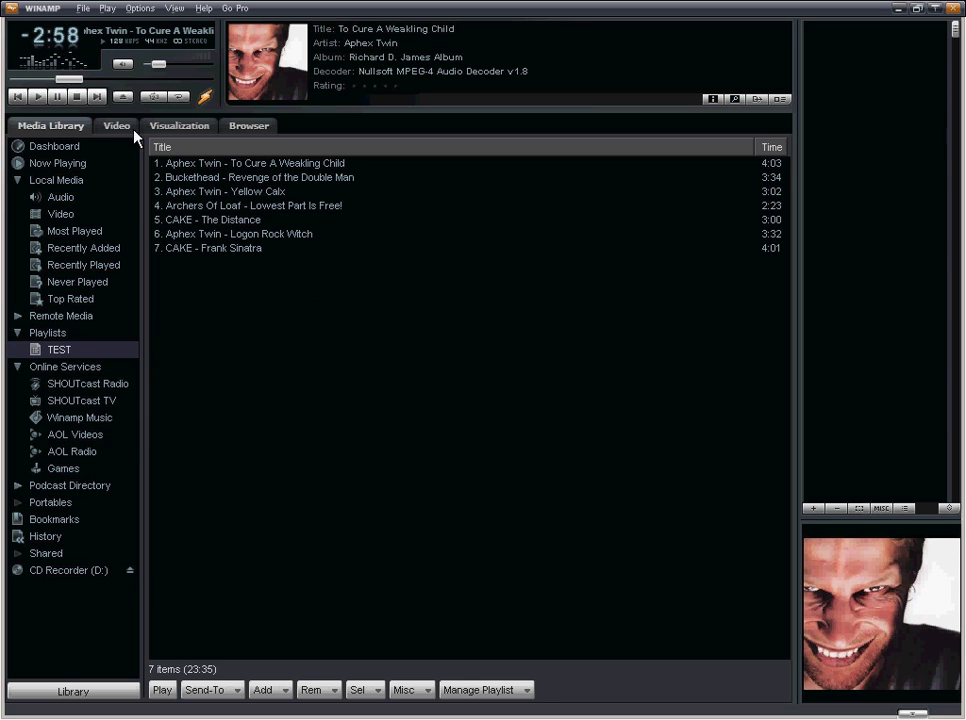
Add Aphex Twin's Peek 824545201, Goon Gumpas and Inkey$ from the local audio library to the empty play queue
{"action": "left_click", "coordinate": [56, 197]}
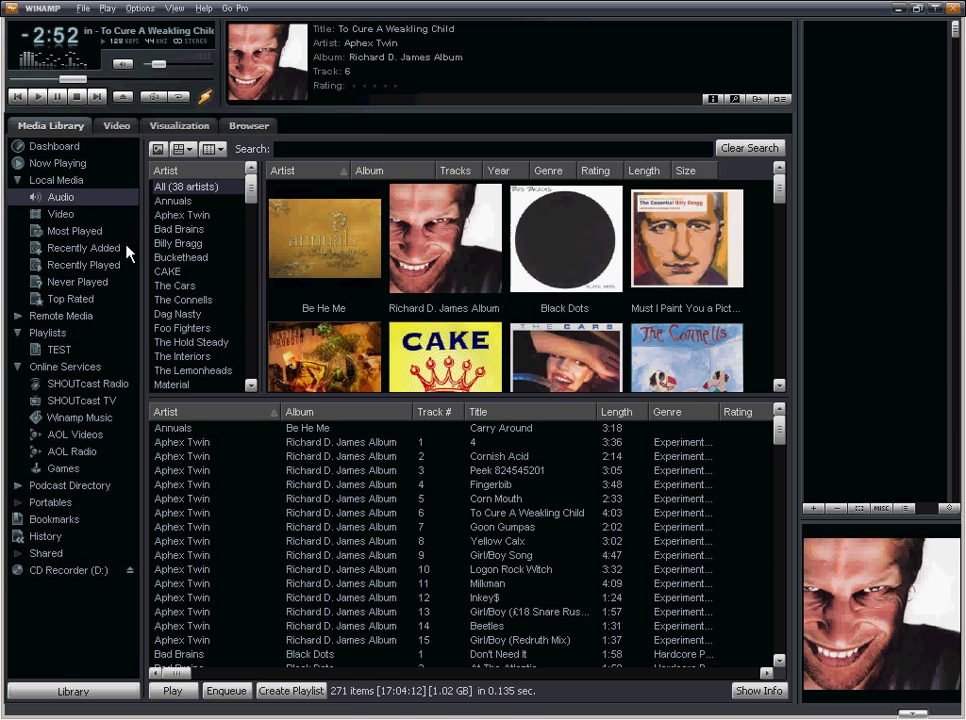
{"action": "left_click", "coordinate": [254, 470]}
{"action": "left_click", "coordinate": [271, 527], "text": "ctrl"}
{"action": "left_click", "coordinate": [319, 597], "text": "ctrl"}
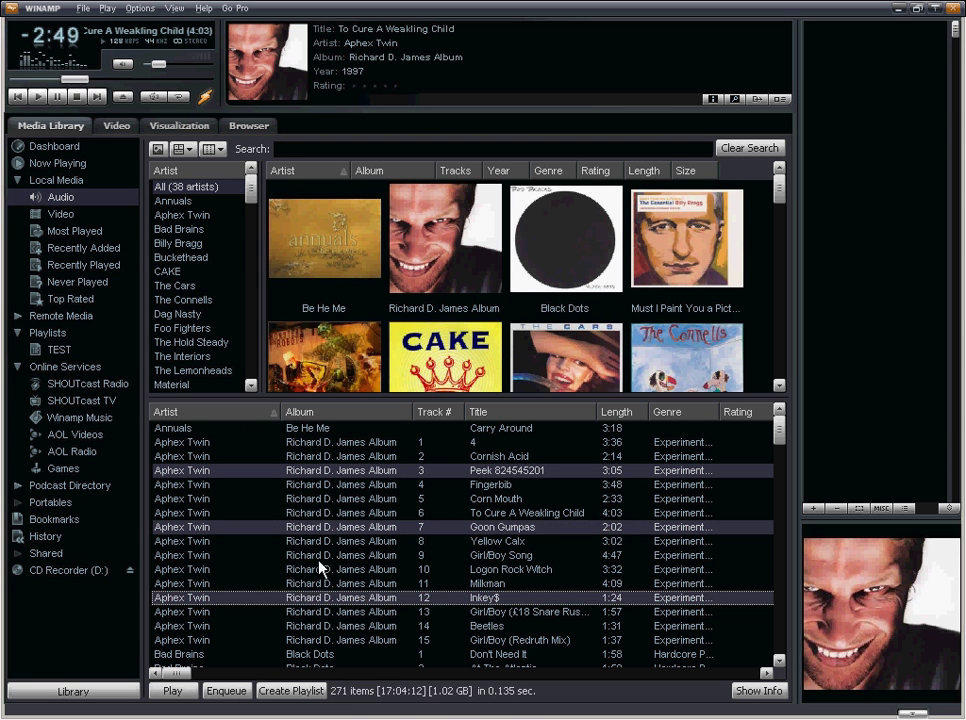
{"action": "left_click_drag", "start_coordinate": [342, 525], "coordinate": [884, 242]}
Add Buckethead's Revenge of the Double Man and CAKE's The Distance to the play queue
{"action": "mouse_move", "coordinate": [778, 572]}
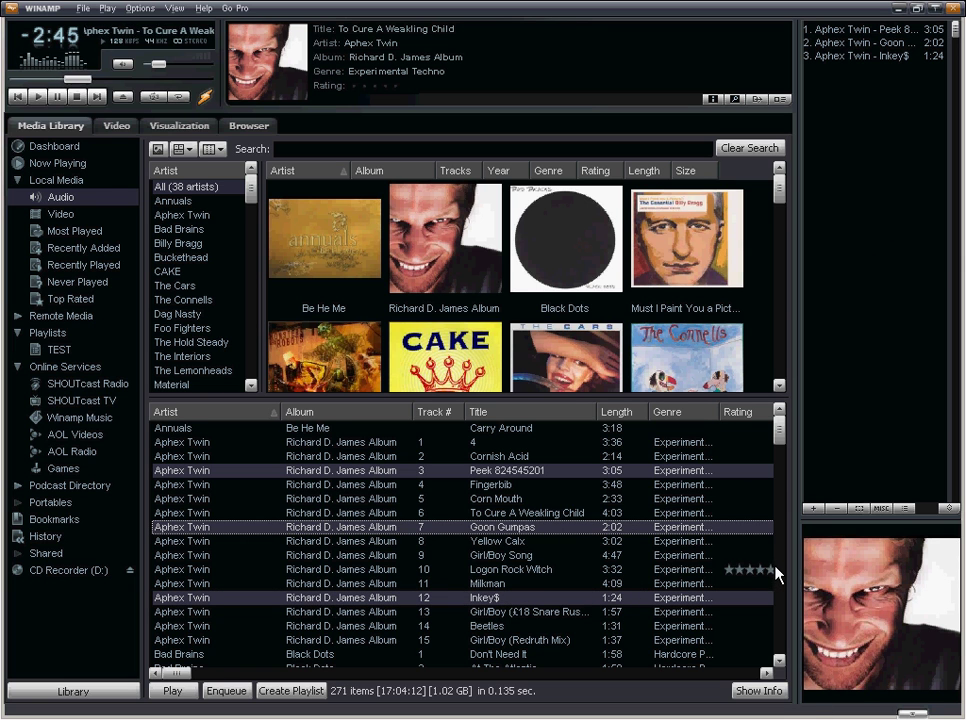
{"action": "scroll", "coordinate": [778, 572], "scroll_direction": "down", "scroll_amount": 15}
{"action": "left_click", "coordinate": [340, 498]}
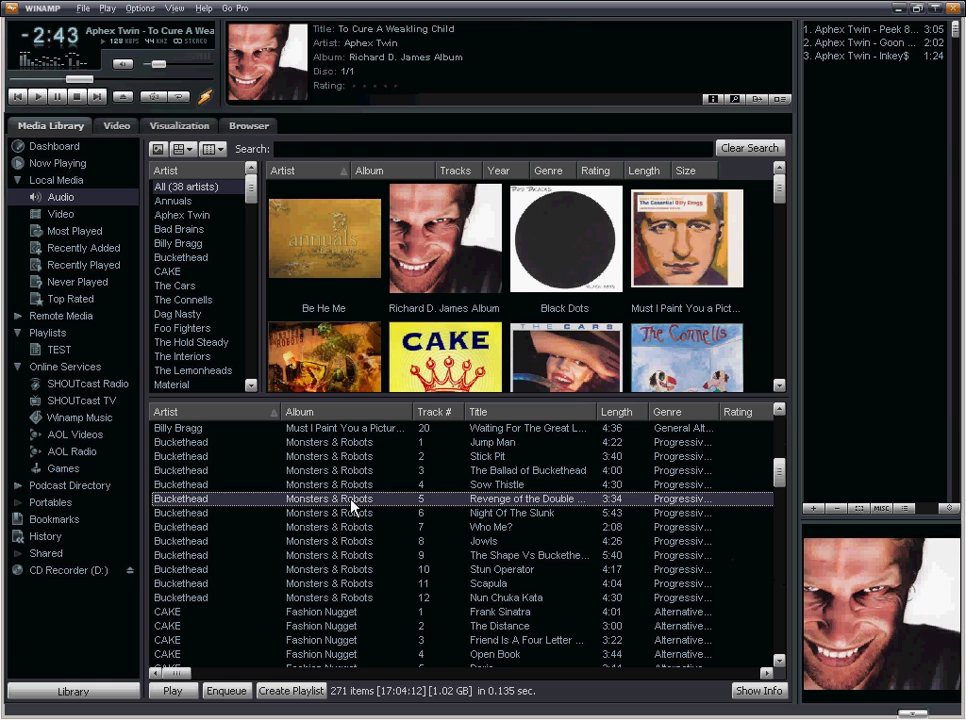
{"action": "left_click", "coordinate": [305, 630], "text": "ctrl"}
{"action": "left_click_drag", "start_coordinate": [305, 630], "coordinate": [871, 283]}
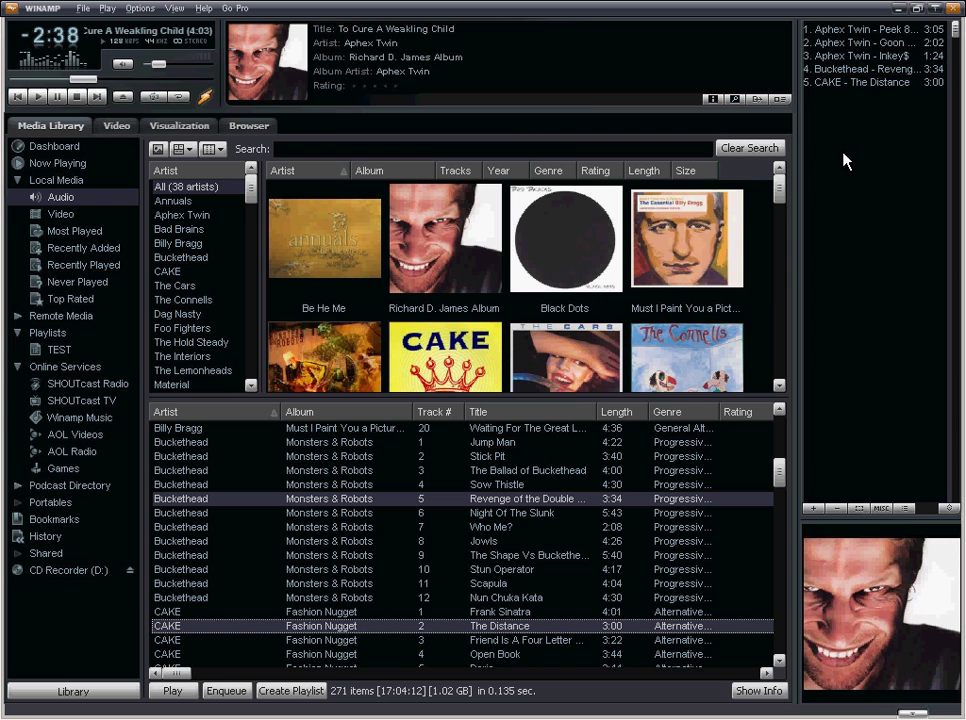
{"action": "right_click", "coordinate": [856, 60]}
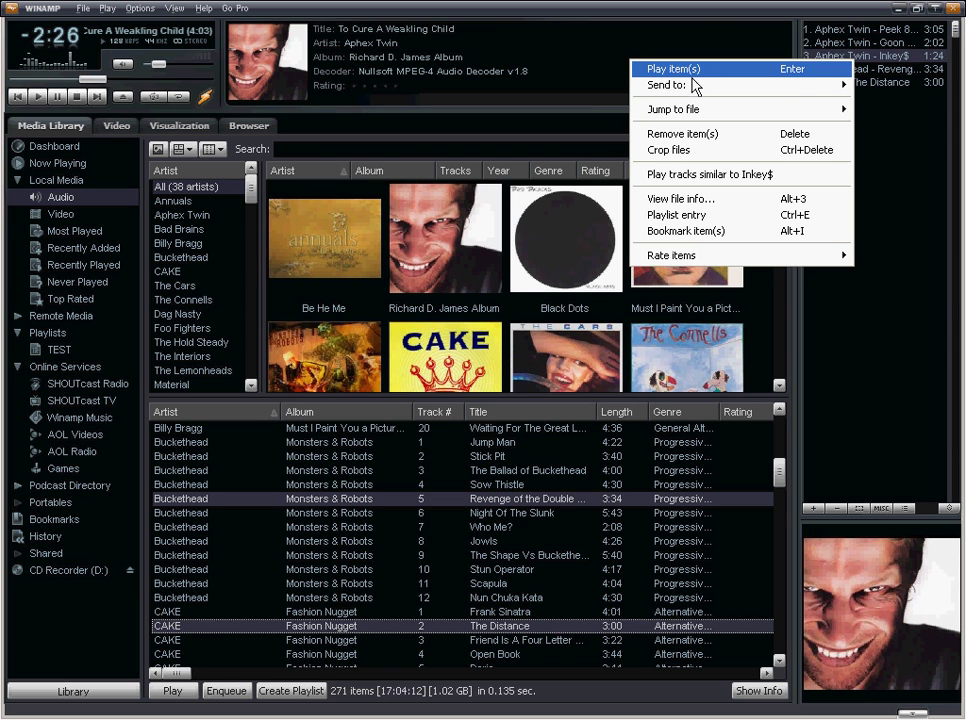
{"action": "mouse_move", "coordinate": [681, 88]}
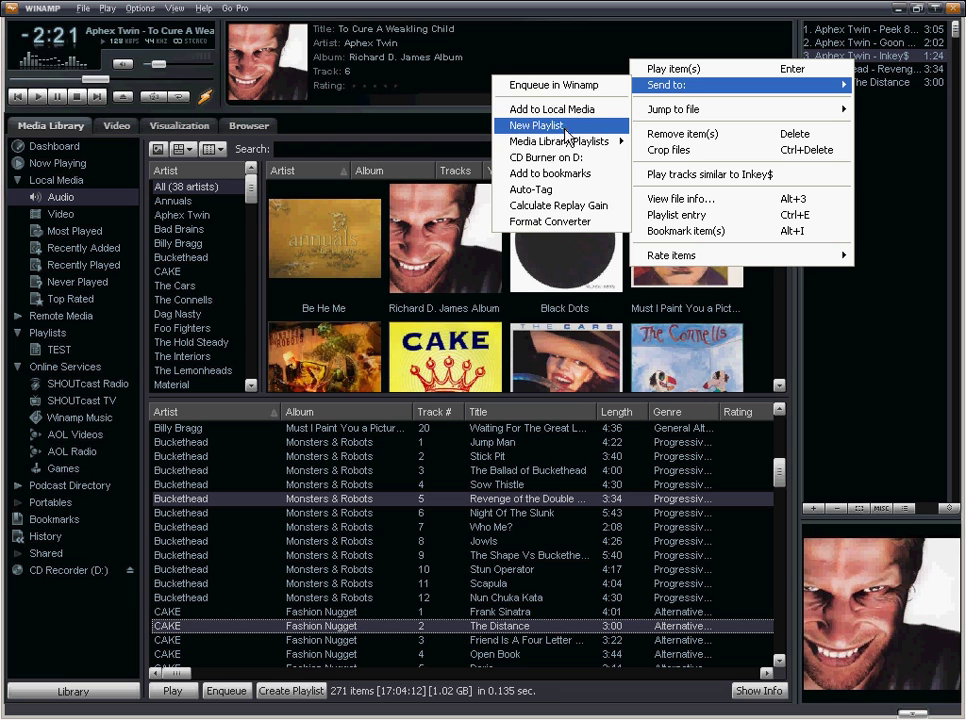
{"action": "mouse_move", "coordinate": [561, 147]}
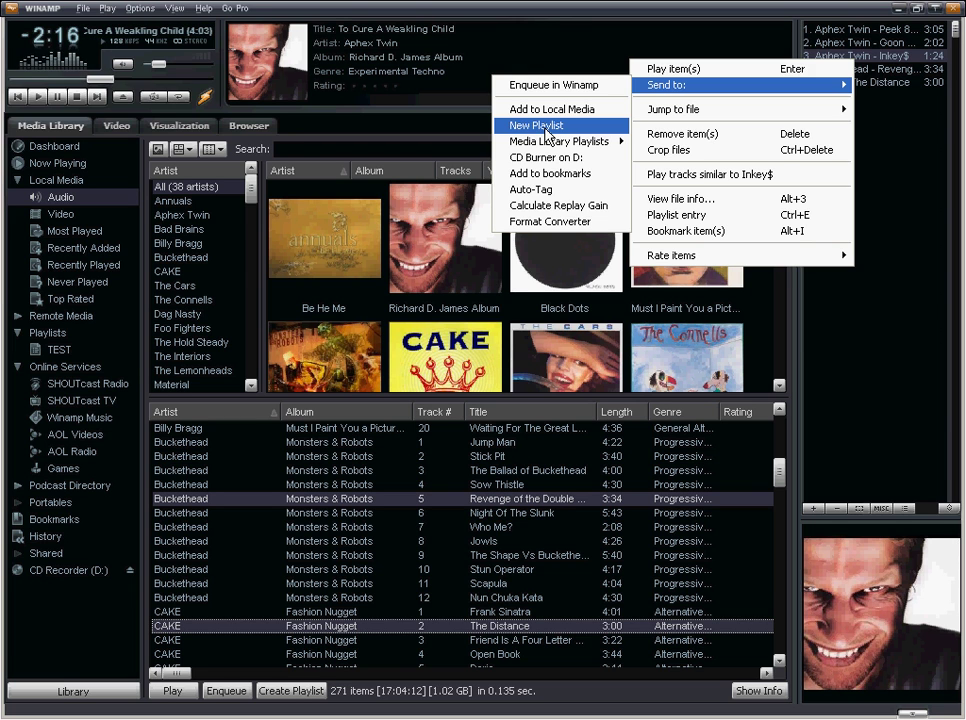
{"action": "left_click", "coordinate": [545, 126]}
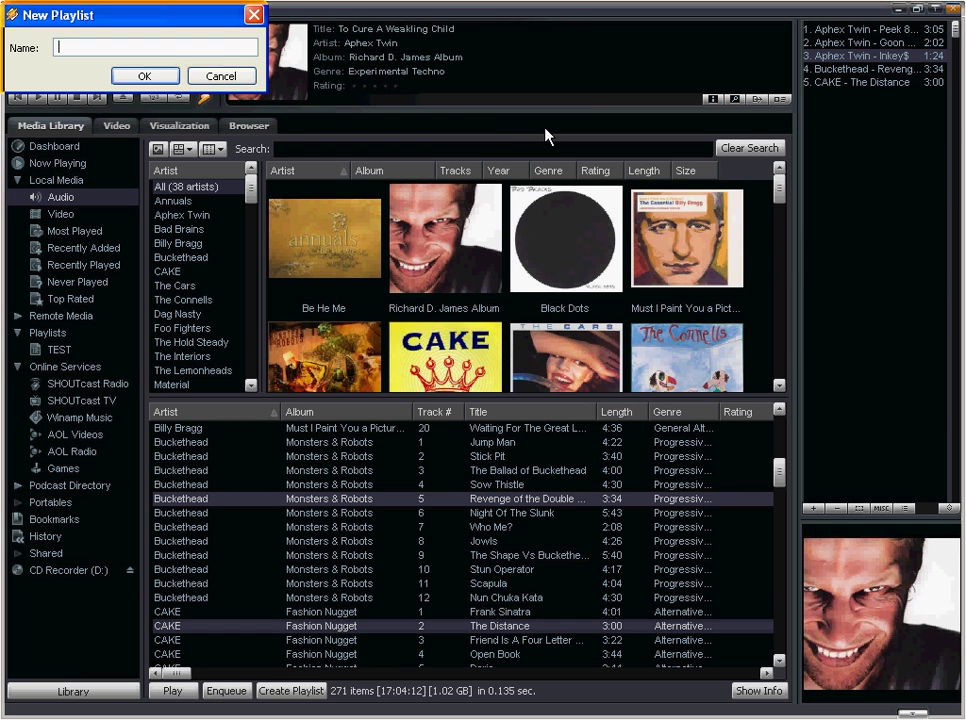
{"action": "left_click", "coordinate": [229, 76]}
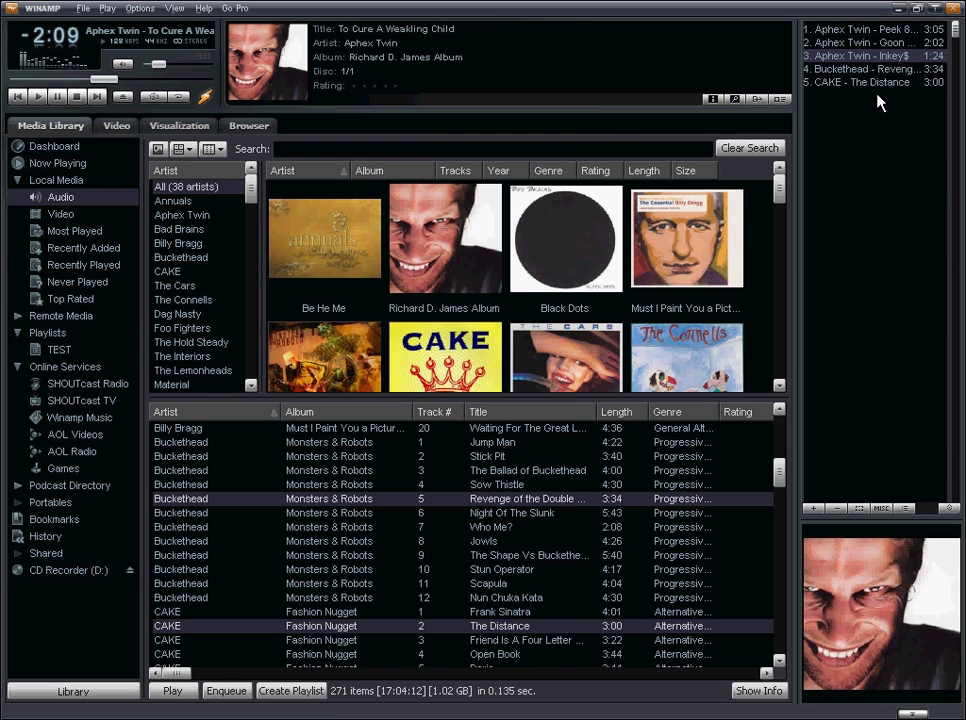
Import the active play queue into the media library as a playlist
{"action": "right_click", "coordinate": [52, 334]}
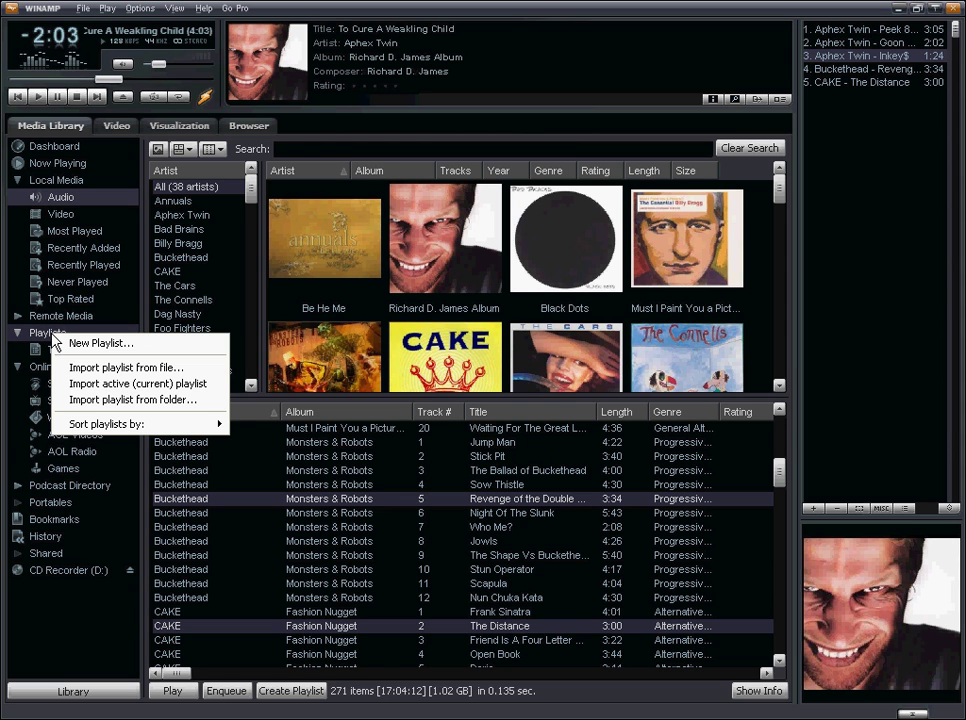
{"action": "left_click", "coordinate": [107, 385]}
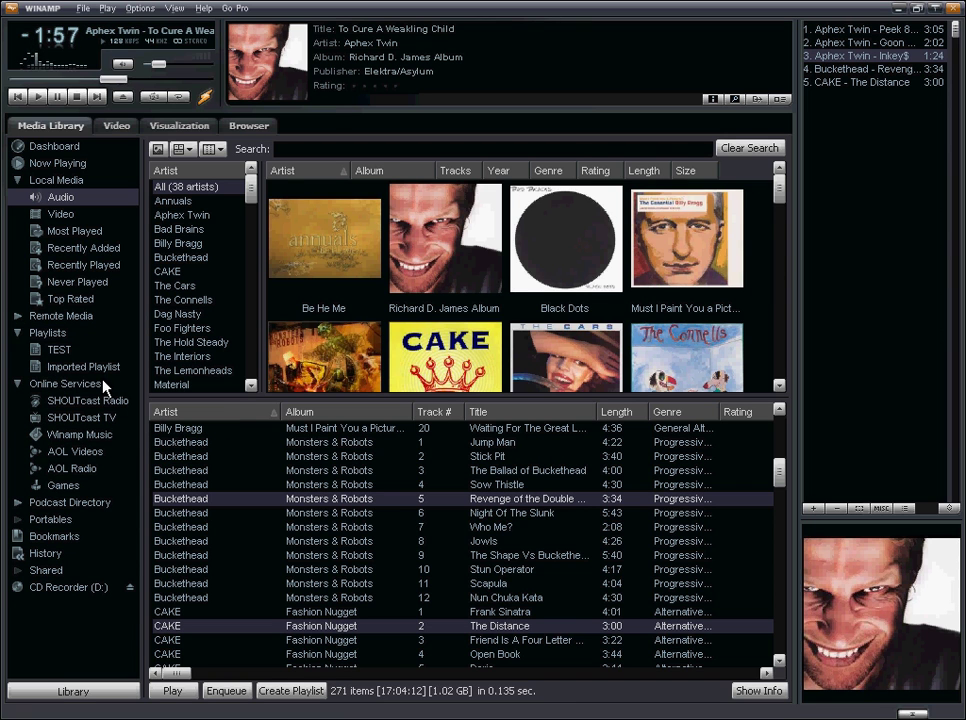
Open the imported playlist in the media library and rename it TEST 2
{"action": "left_click", "coordinate": [80, 372]}
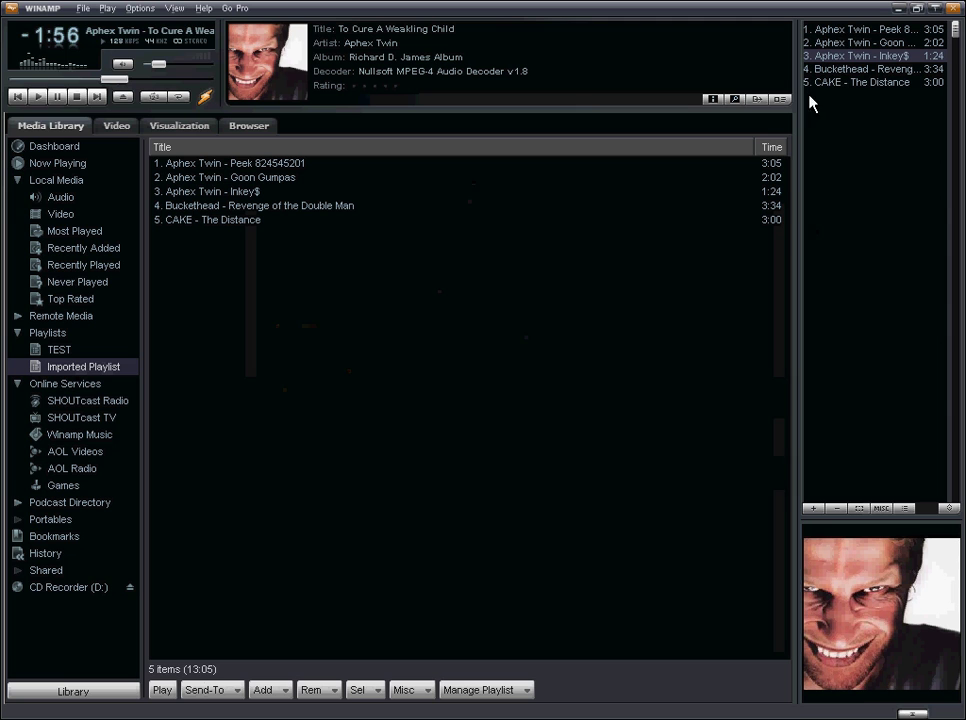
{"action": "right_click", "coordinate": [91, 374]}
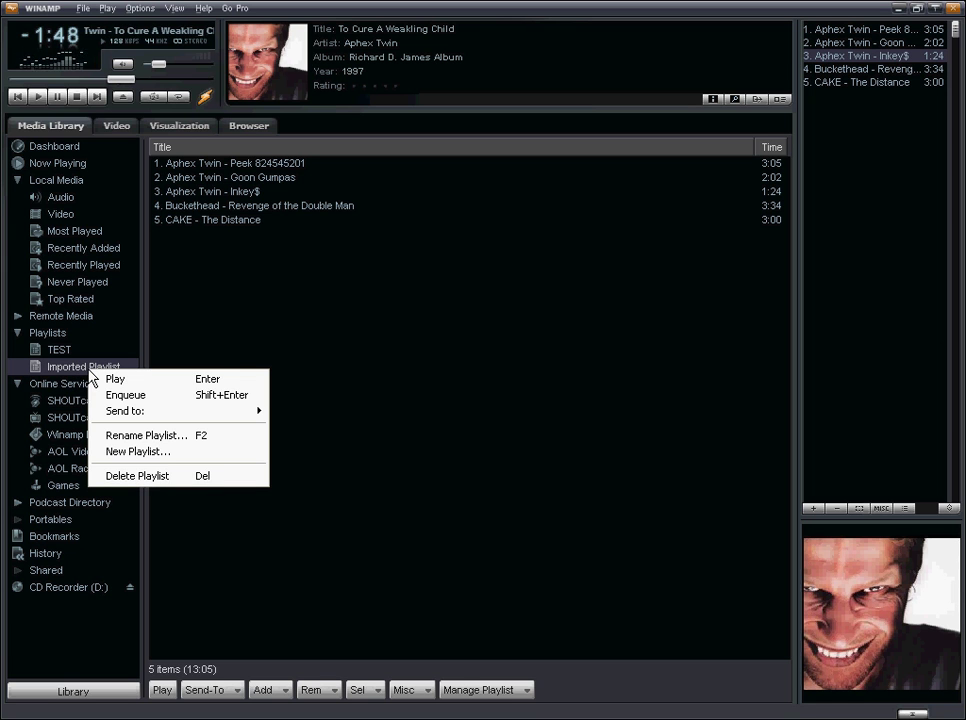
{"action": "left_click", "coordinate": [113, 440]}
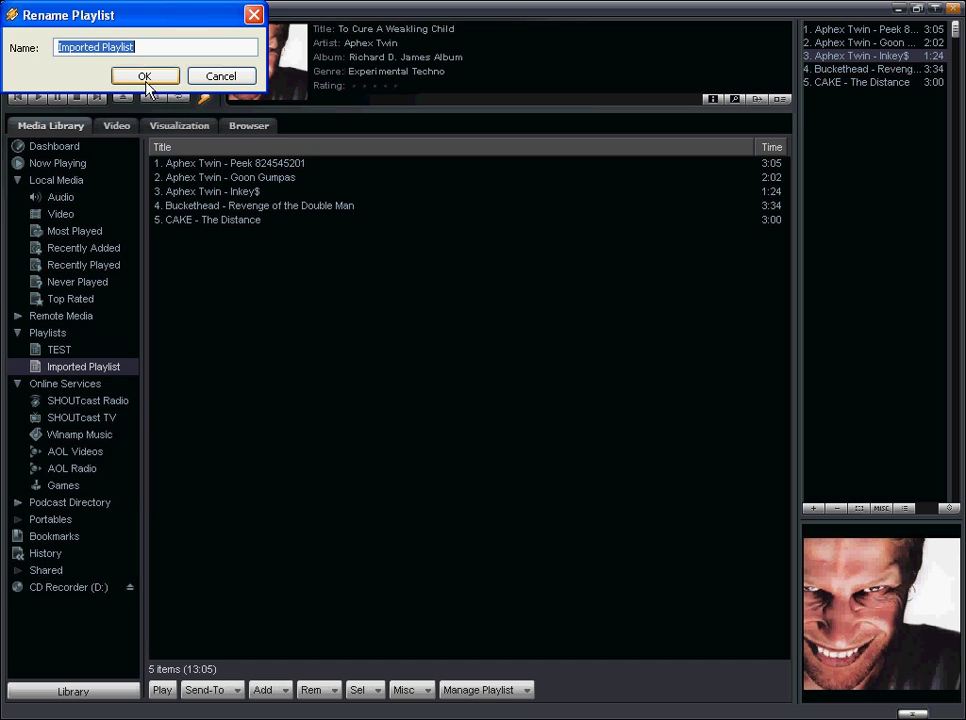
{"action": "type", "text": "TEST 2"}
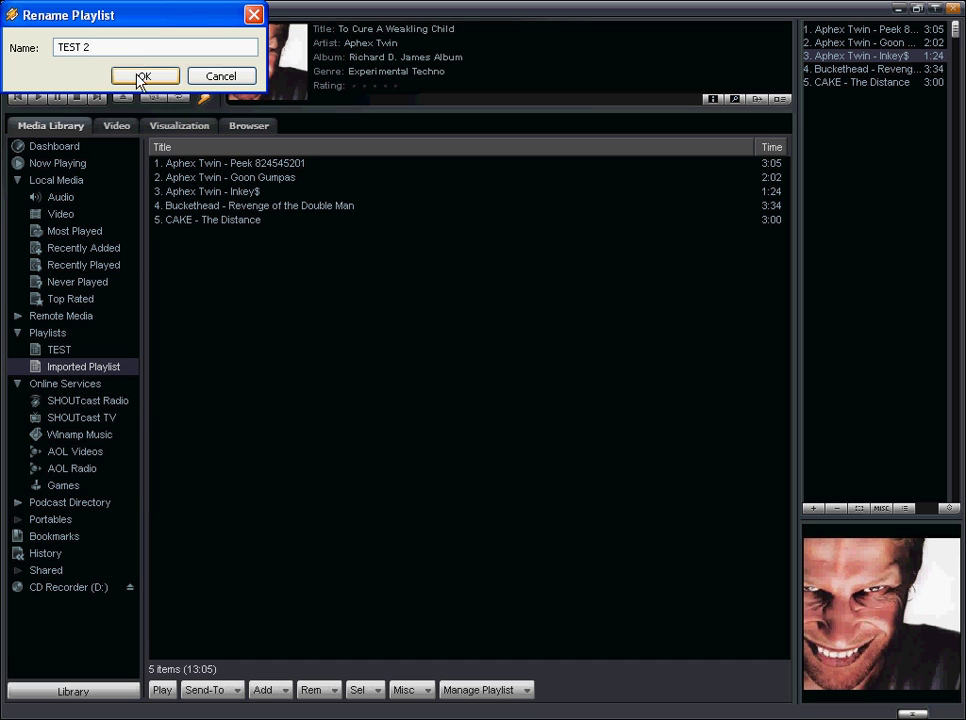
{"action": "left_click", "coordinate": [140, 77]}
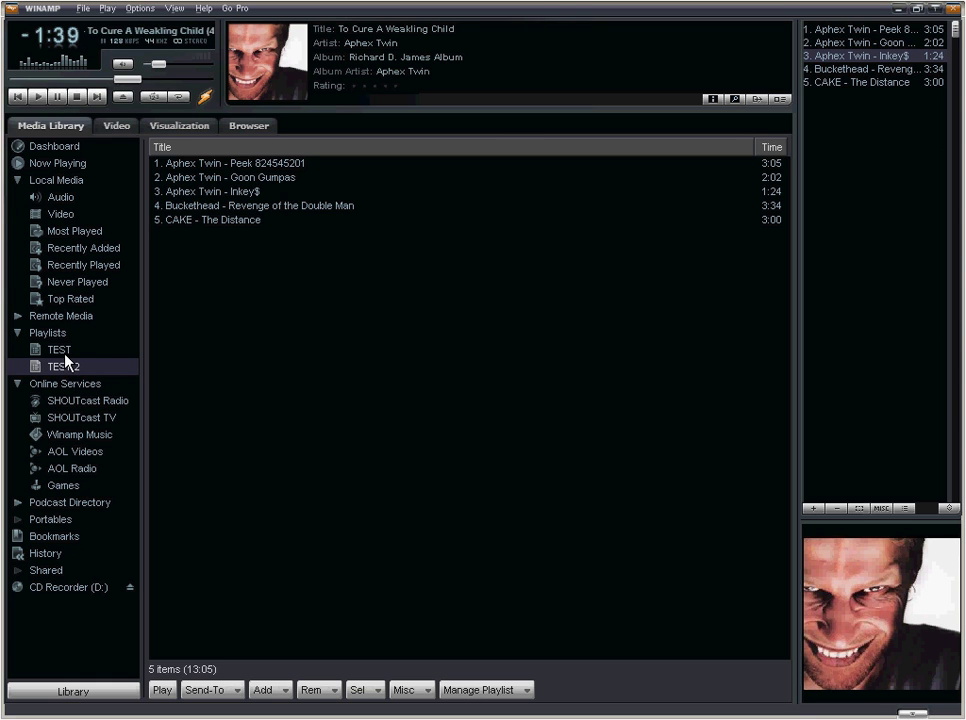
In the local audio library, enlarge the album cover area and show the tracks of Foo Fighters' The Colour And The Shape
{"action": "left_click", "coordinate": [62, 200]}
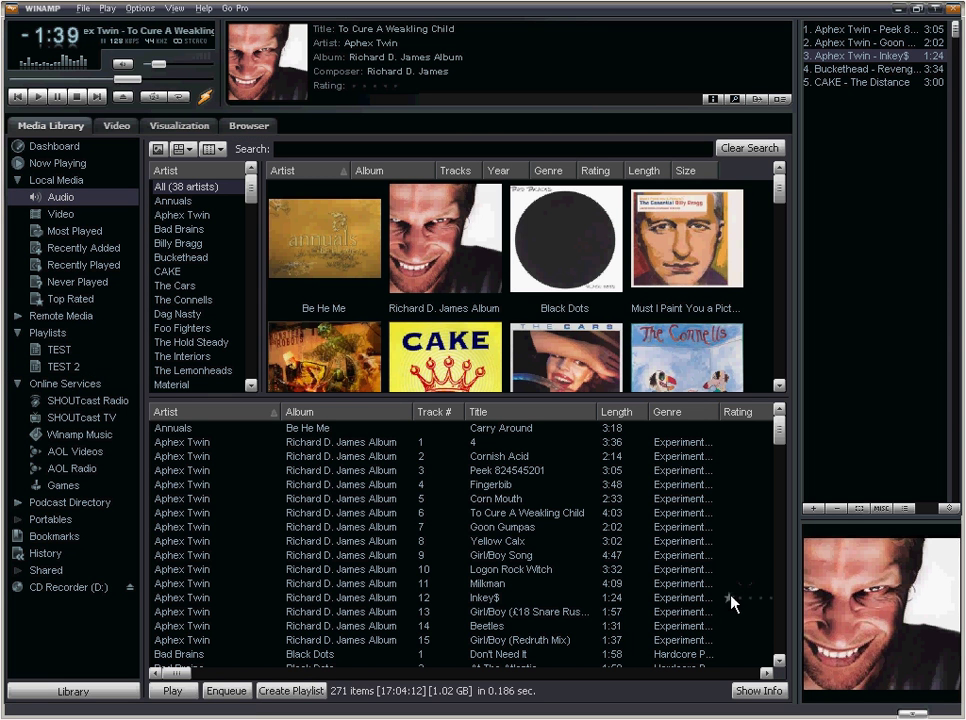
{"action": "left_click", "coordinate": [779, 660]}
{"action": "left_click", "coordinate": [779, 660]}
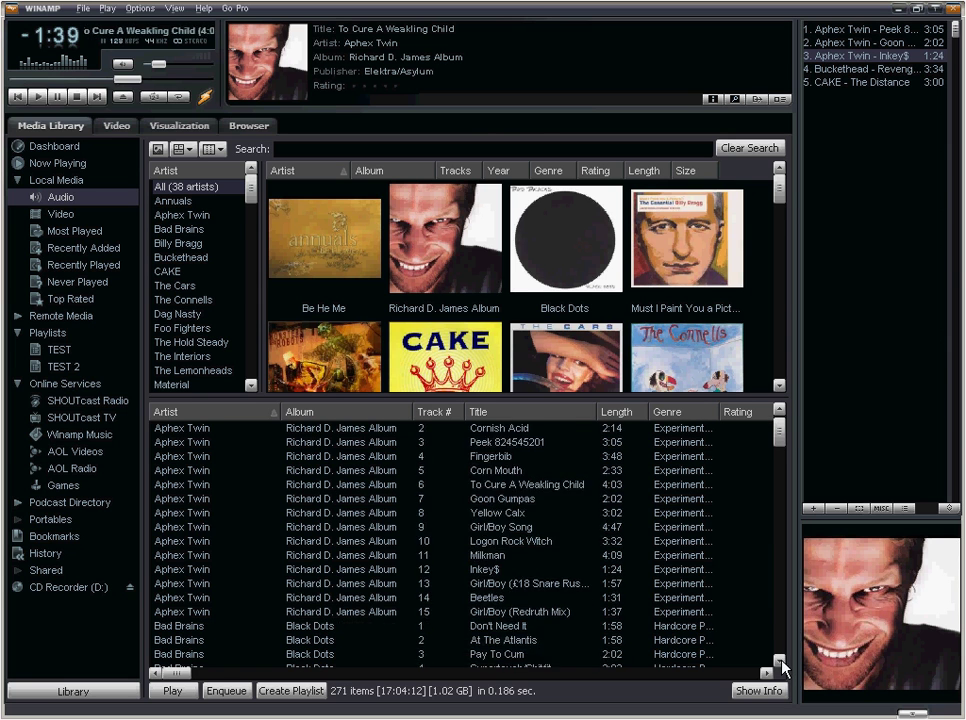
{"action": "left_click", "coordinate": [779, 660]}
{"action": "left_click", "coordinate": [779, 660]}
{"action": "left_click", "coordinate": [779, 660]}
{"action": "left_click", "coordinate": [779, 660]}
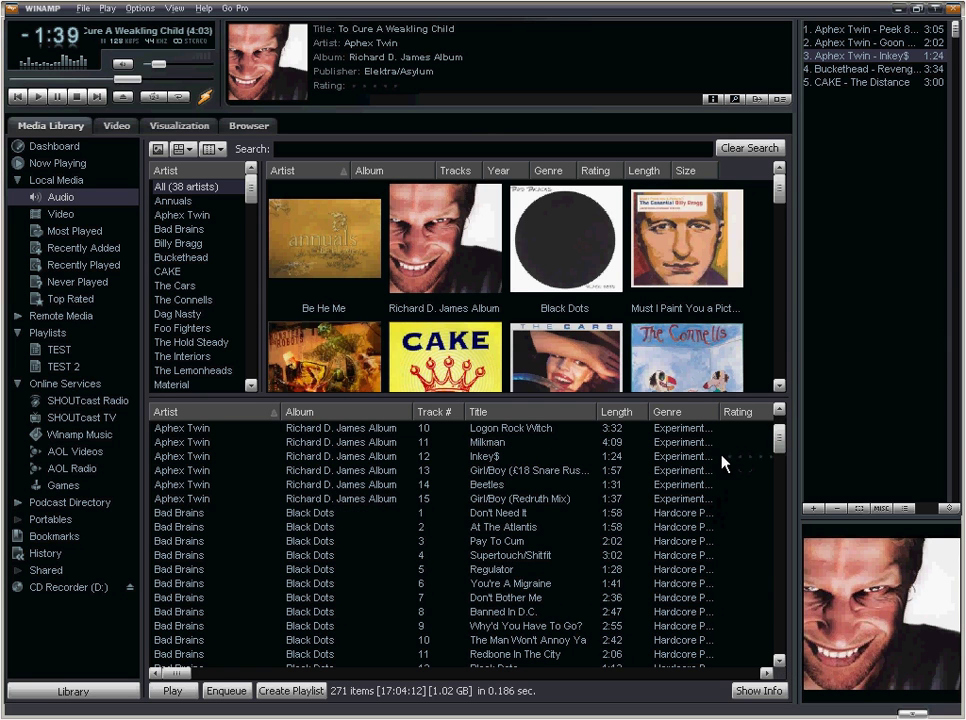
{"action": "left_click_drag", "start_coordinate": [733, 400], "coordinate": [736, 492]}
{"action": "left_click", "coordinate": [778, 478]}
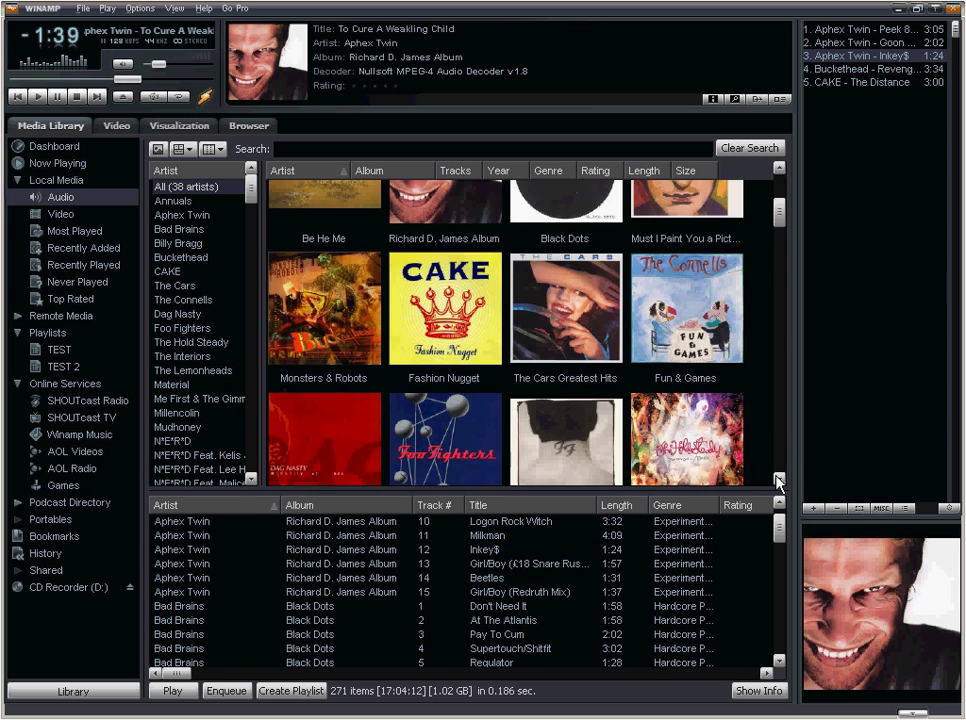
{"action": "left_click", "coordinate": [778, 478]}
{"action": "left_click", "coordinate": [465, 316]}
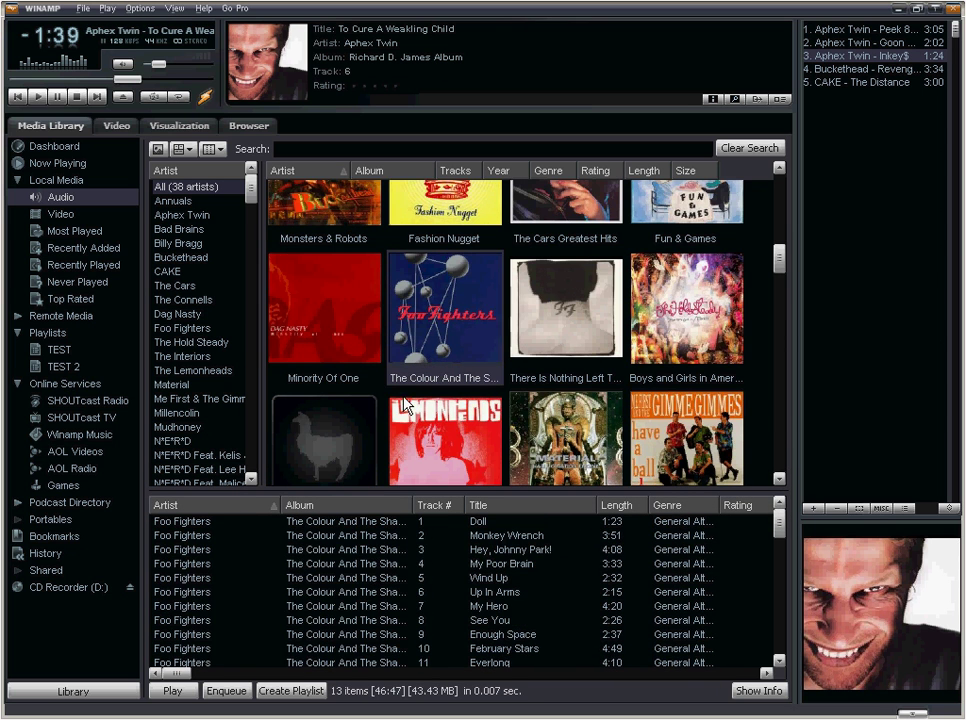
Play tracks similar to My Poor Brain, track 4 of the Foo Fighters album
{"action": "left_click", "coordinate": [321, 566]}
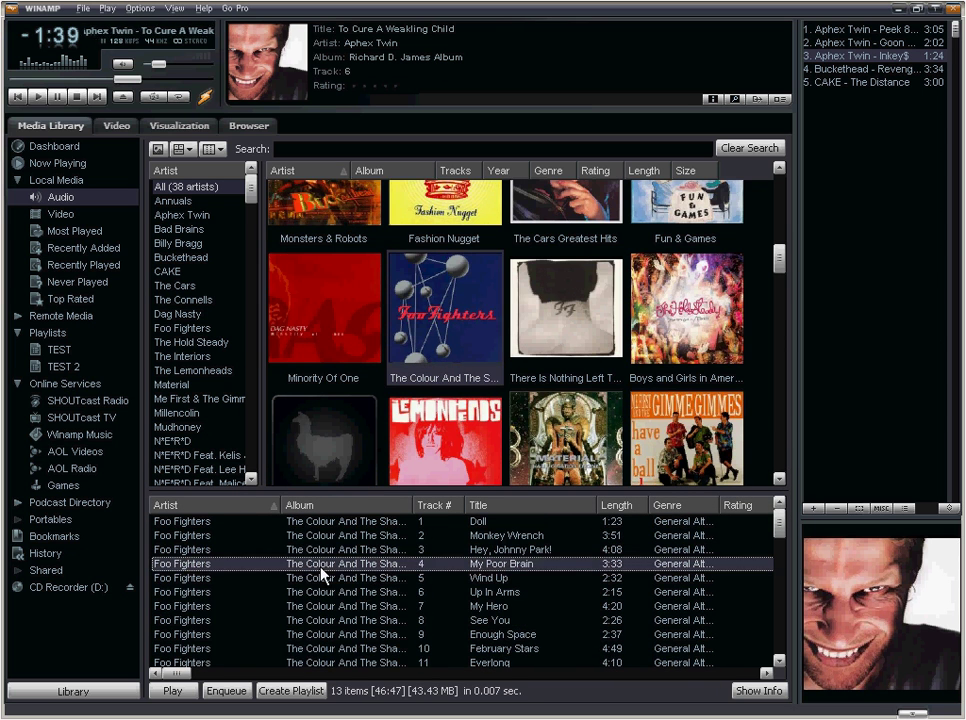
{"action": "right_click", "coordinate": [249, 565]}
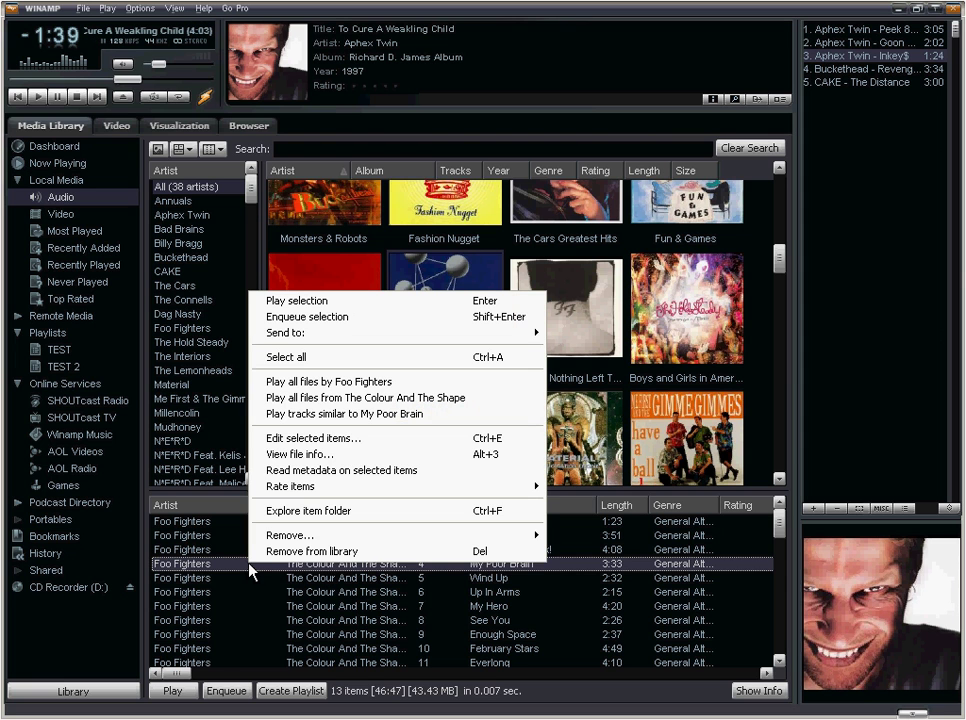
{"action": "left_click", "coordinate": [304, 414]}
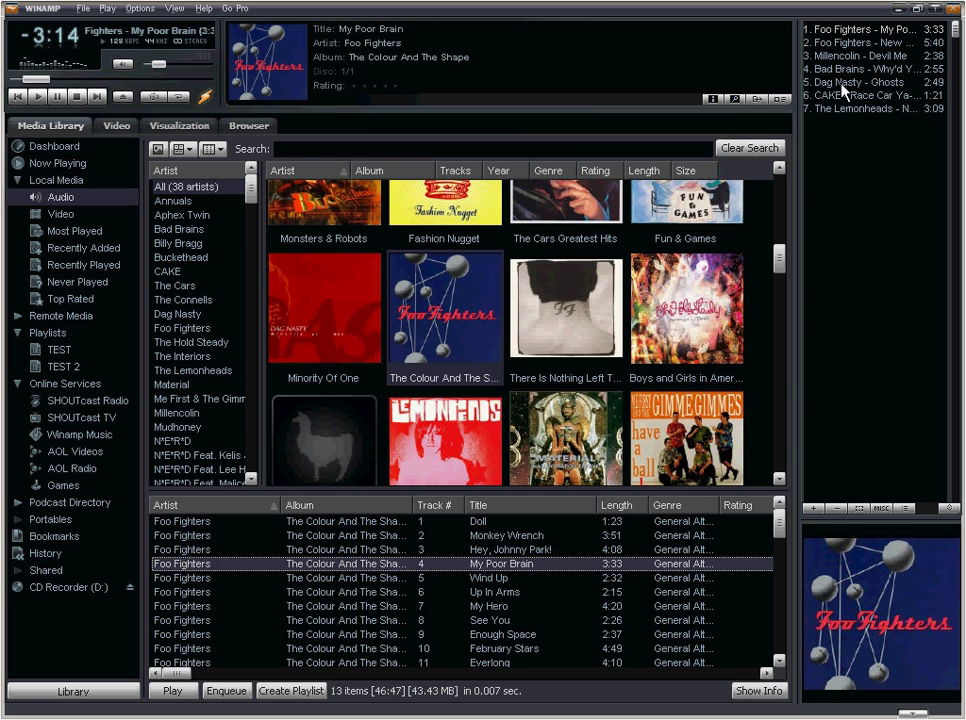
Send Millencolin's Devil Me from the play queue to a new library playlist named TEST 3
{"action": "right_click", "coordinate": [842, 57]}
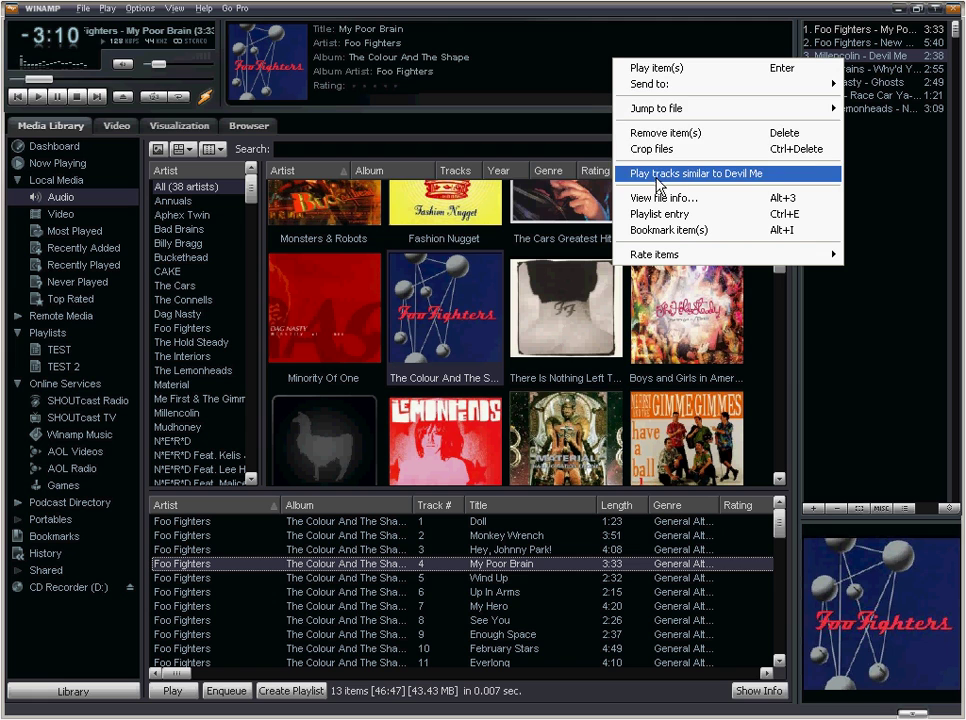
{"action": "mouse_move", "coordinate": [658, 88]}
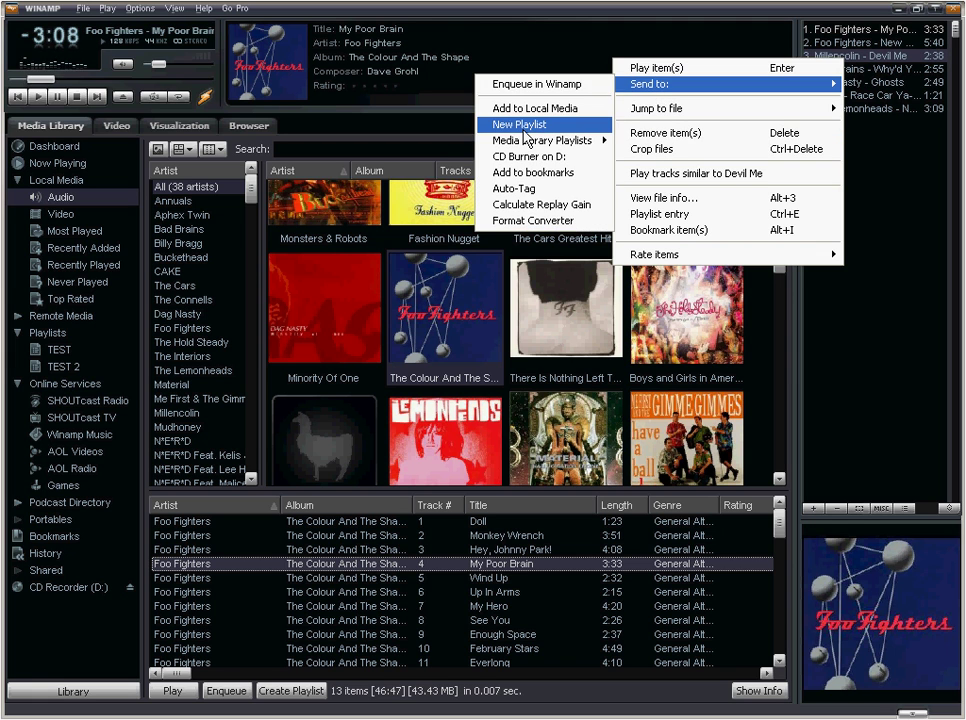
{"action": "left_click", "coordinate": [520, 124]}
{"action": "type", "text": "T"}
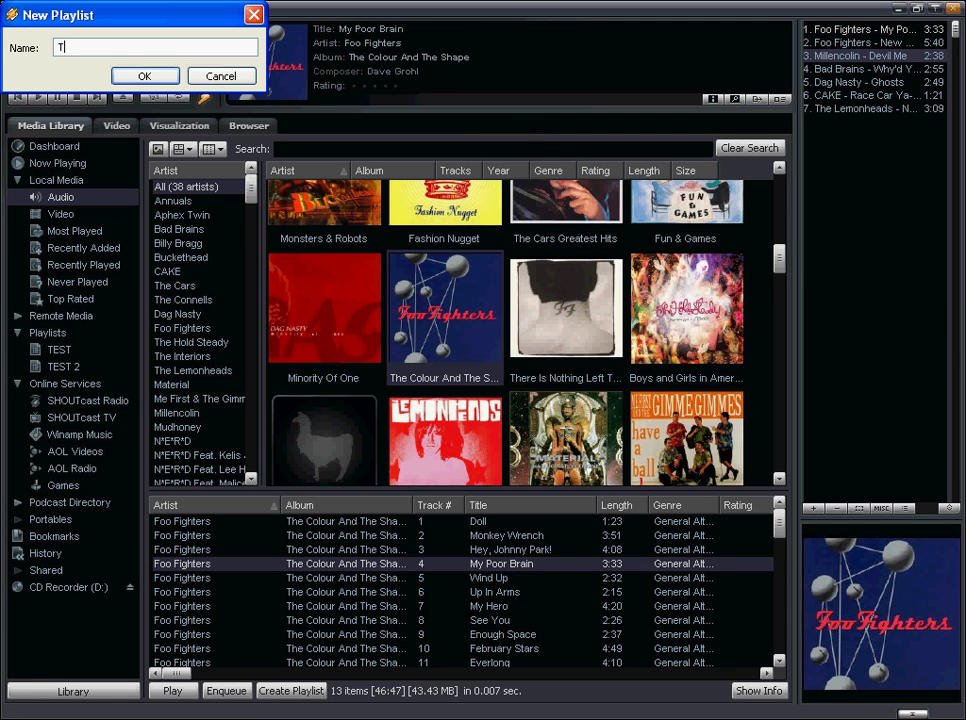
{"action": "type", "text": "EST 3"}
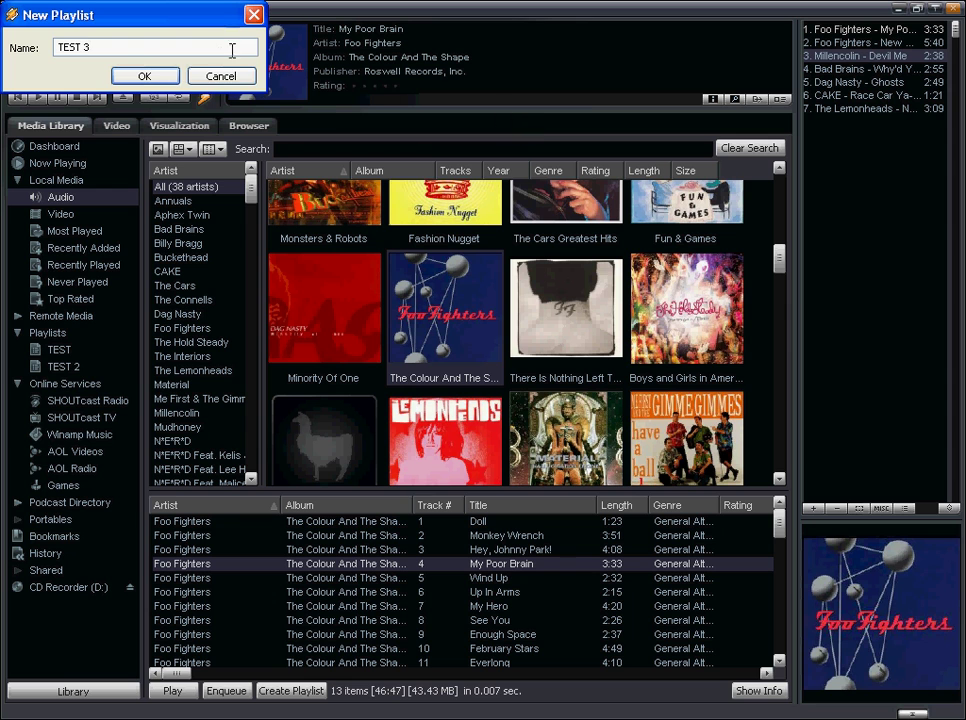
{"action": "key", "text": "Return"}
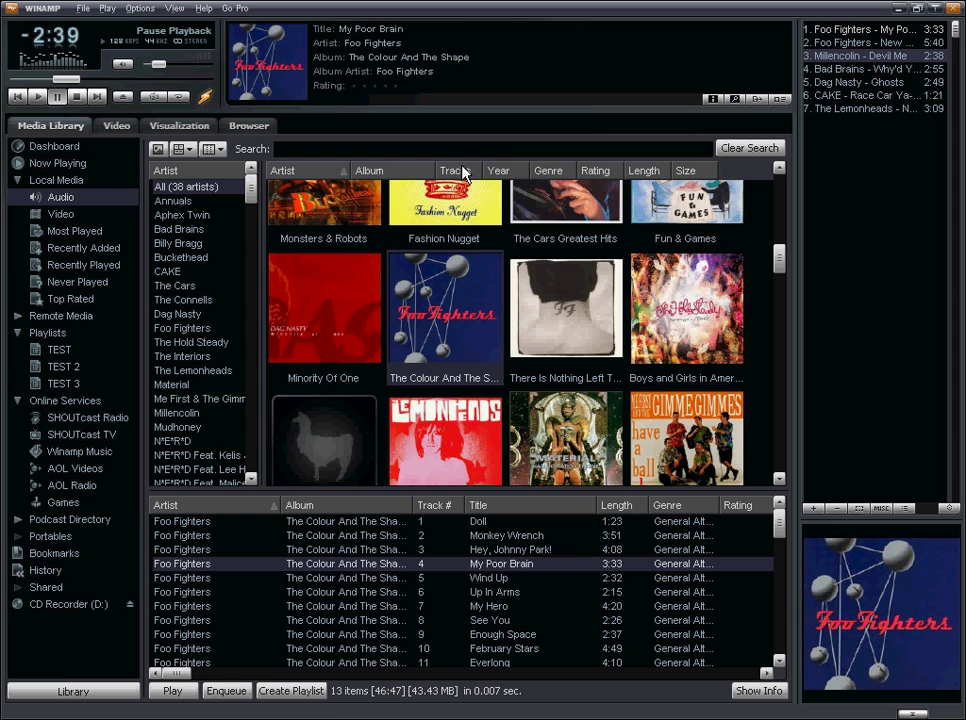
Select the tracks in the generated play queue and clear the whole queue
{"action": "left_click", "coordinate": [872, 30]}
{"action": "key", "text": "shift+Down"}
{"action": "key", "text": "shift+Down"}
{"action": "key", "text": "shift+Down"}
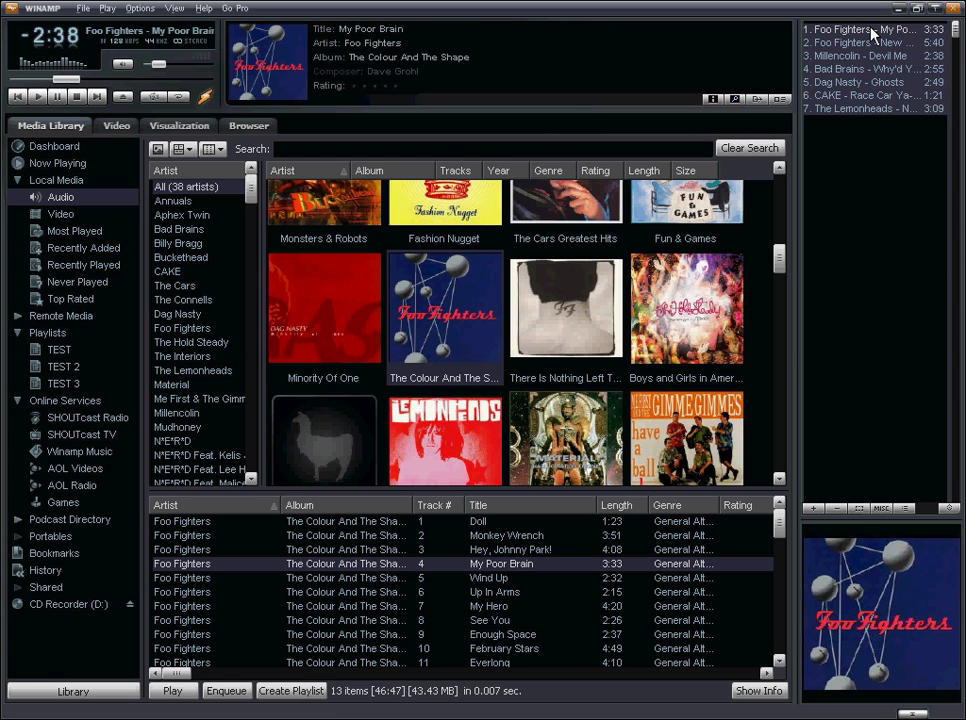
{"action": "key", "text": "ctrl+shift+Delete"}
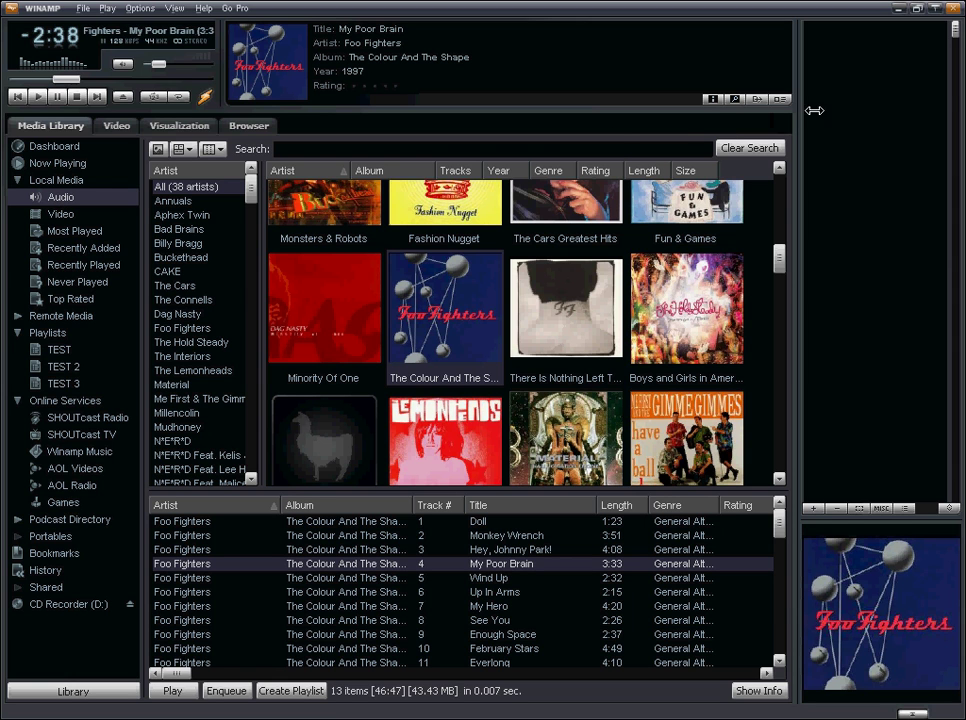
With the local video library shown, turn on shuffle and skip to the next track in the play queue
{"action": "left_click", "coordinate": [60, 213]}
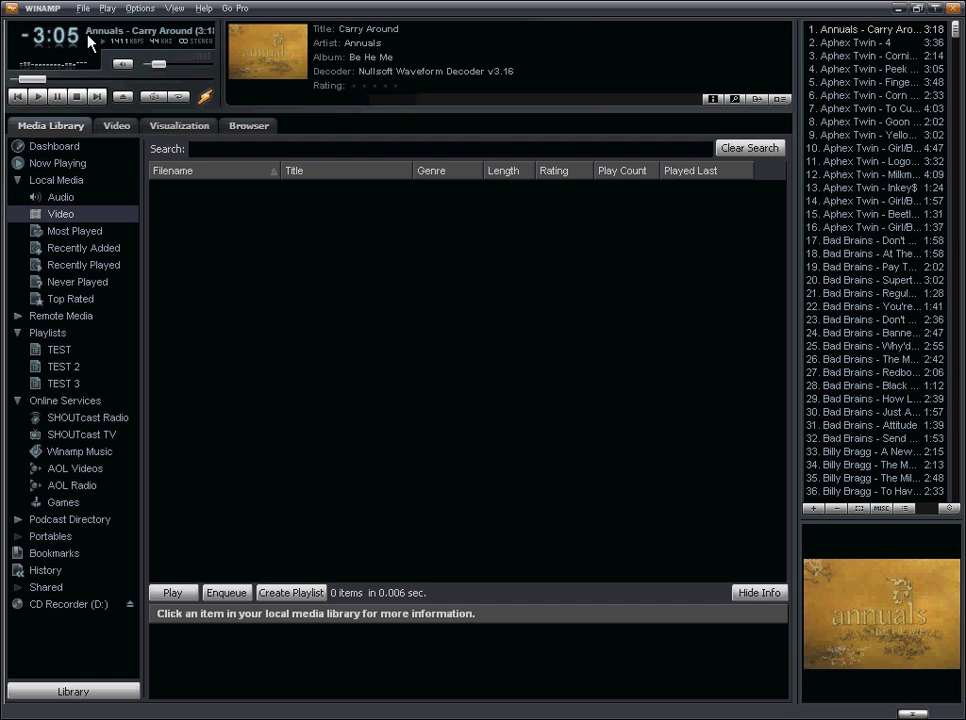
{"action": "left_click", "coordinate": [154, 98]}
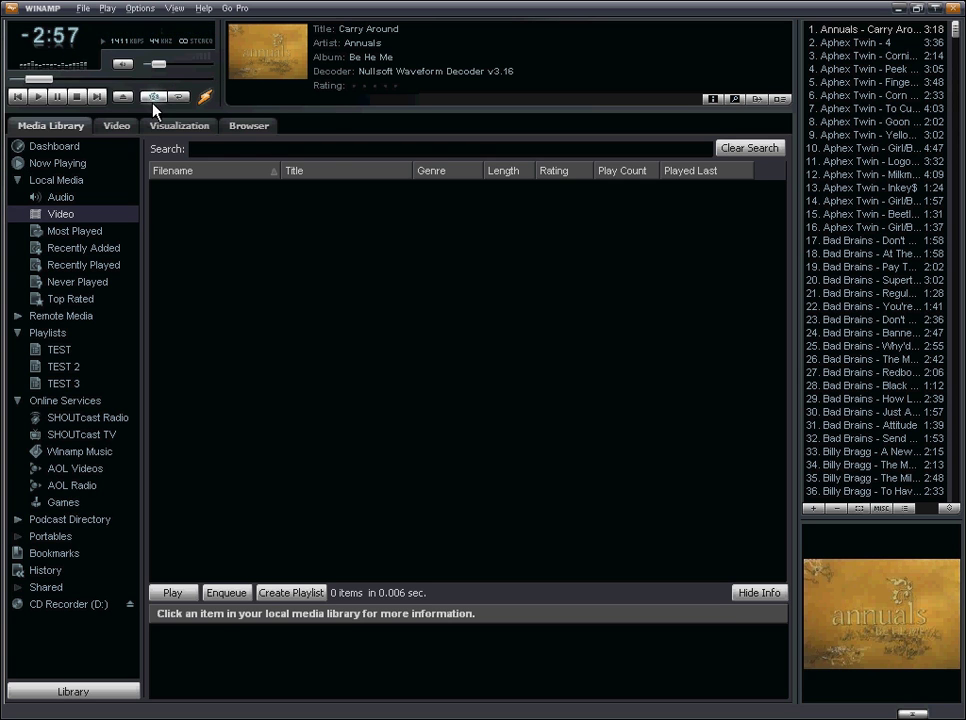
{"action": "left_click", "coordinate": [97, 98]}
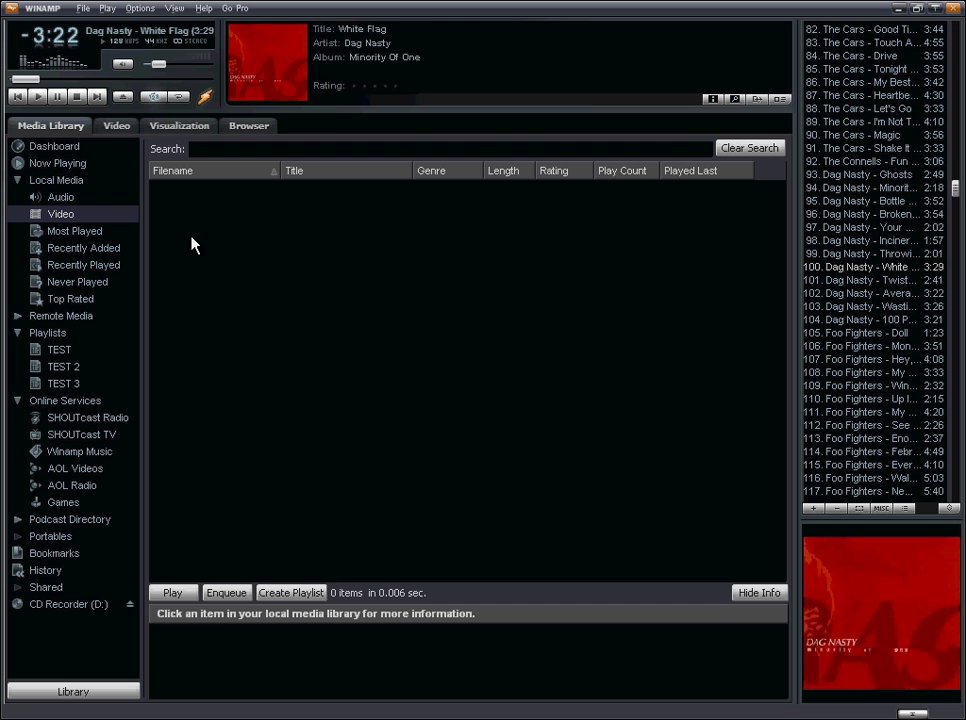
With the local audio library shown, clear all tracks from the play queue and turn shuffle off
{"action": "left_click", "coordinate": [58, 199]}
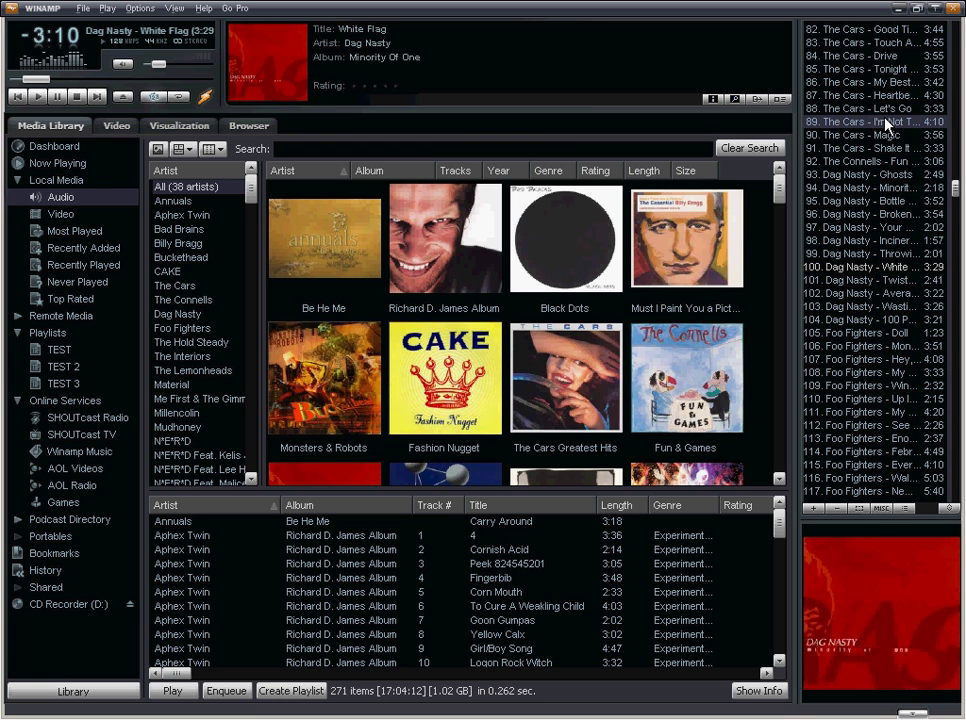
{"action": "key", "text": "ctrl+shift+Delete"}
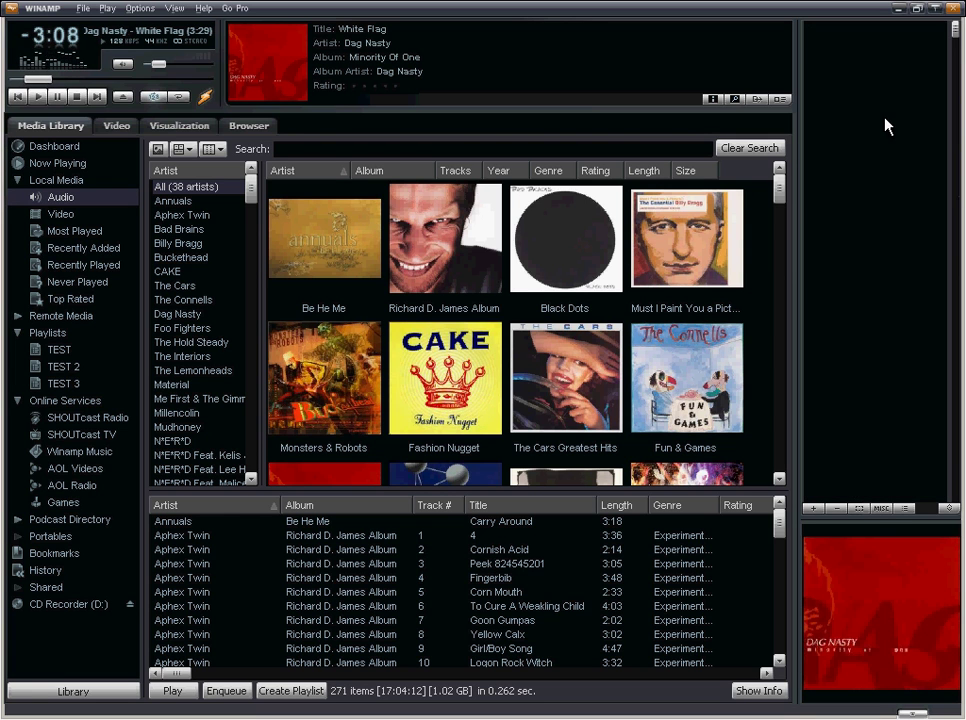
{"action": "left_click", "coordinate": [153, 97]}
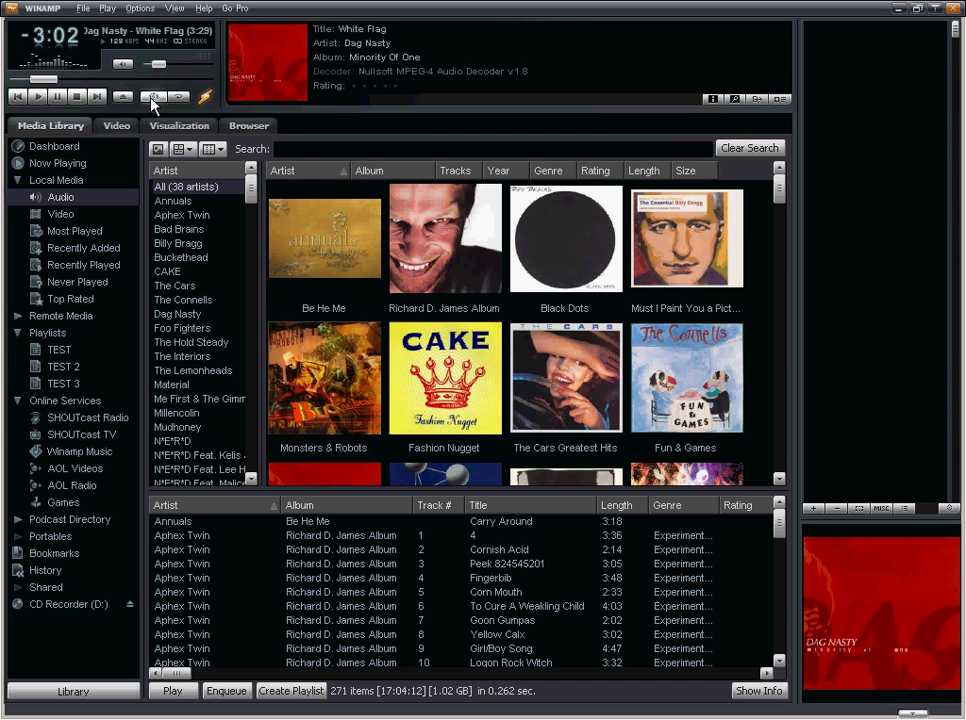